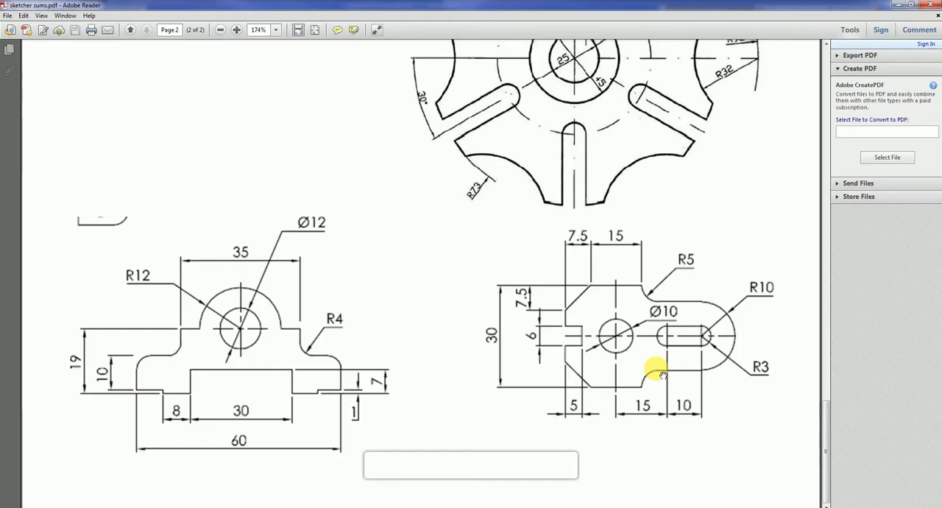
- Switch to AutoCAD Mechanical and draw a circle of diameter 10 in the middle of the empty drawing
click(286, 506)
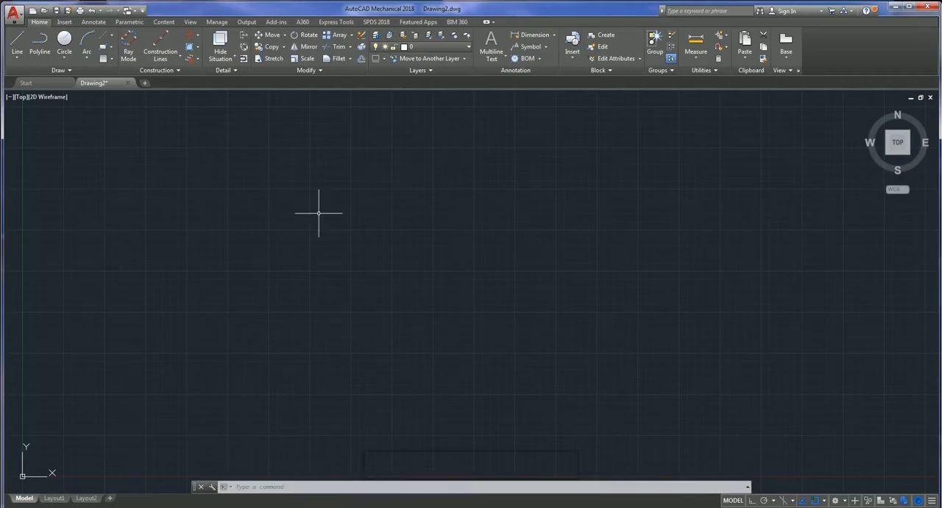
click(66, 61)
click(88, 98)
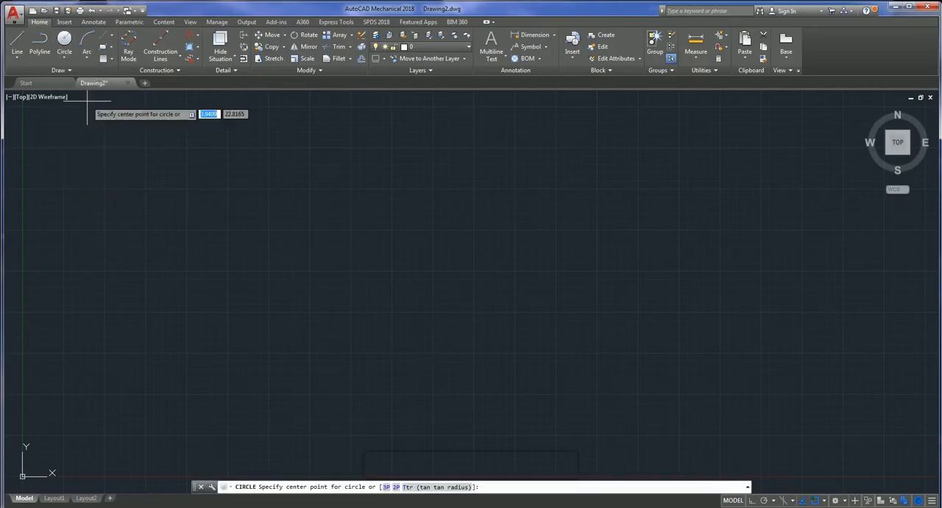
click(414, 263)
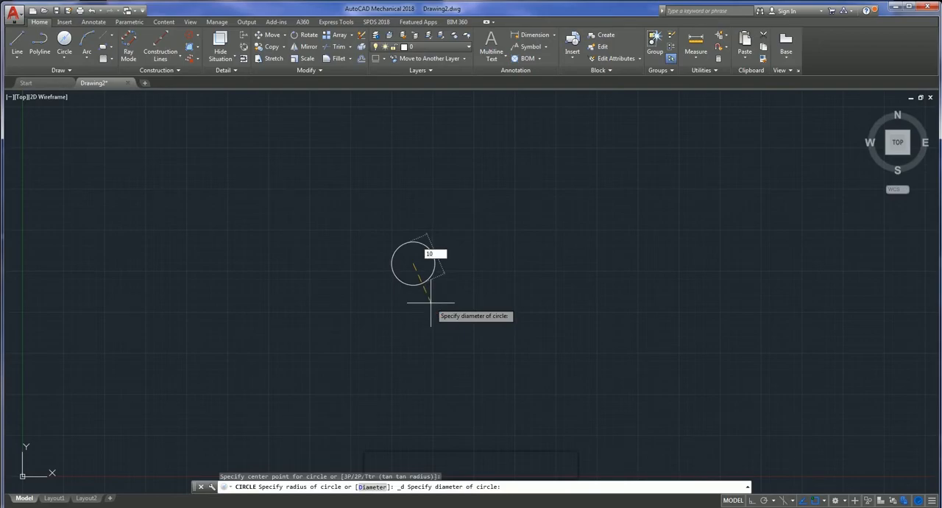
key(Return)
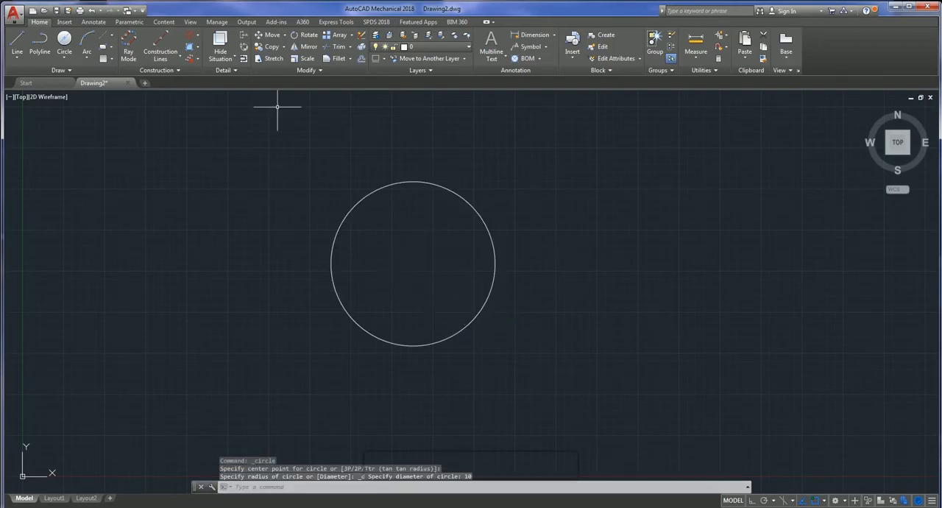
- With Ortho mode on, draw a horizontal line 15 long from the circle's centre to the right
click(12, 46)
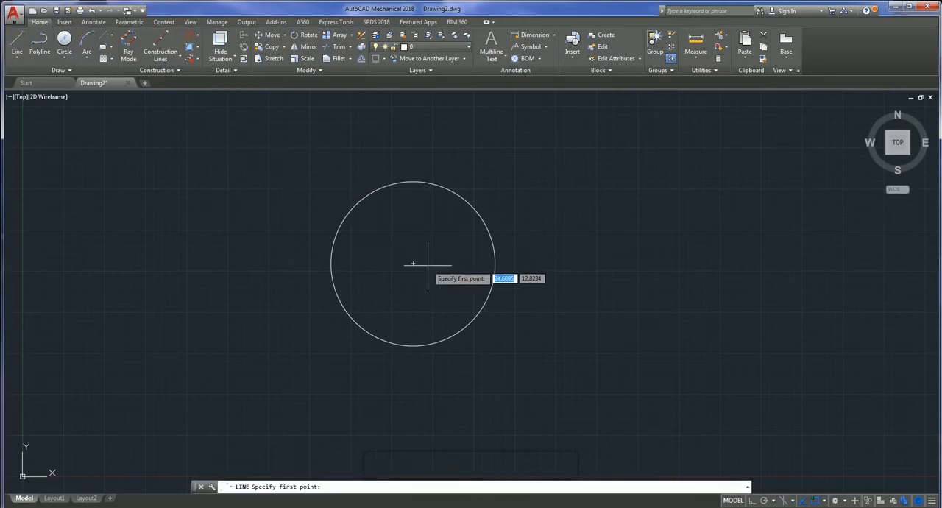
click(410, 270)
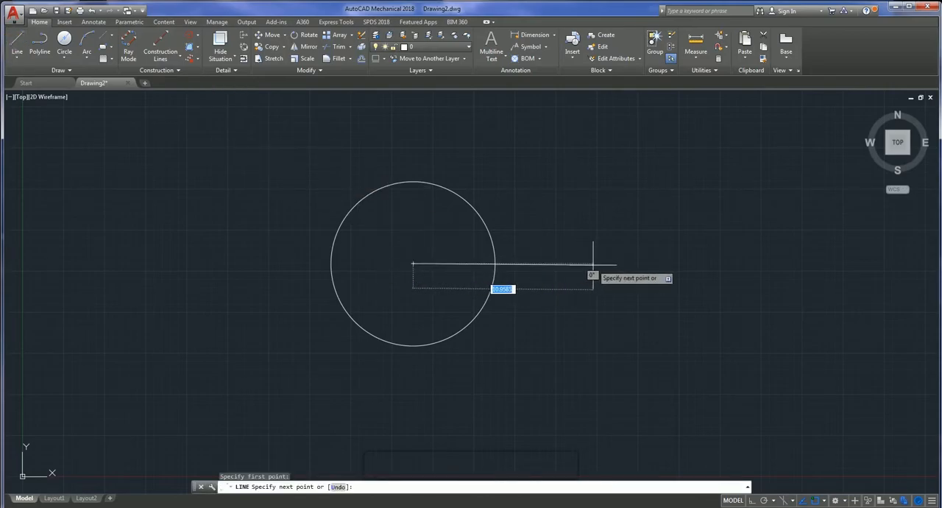
click(750, 500)
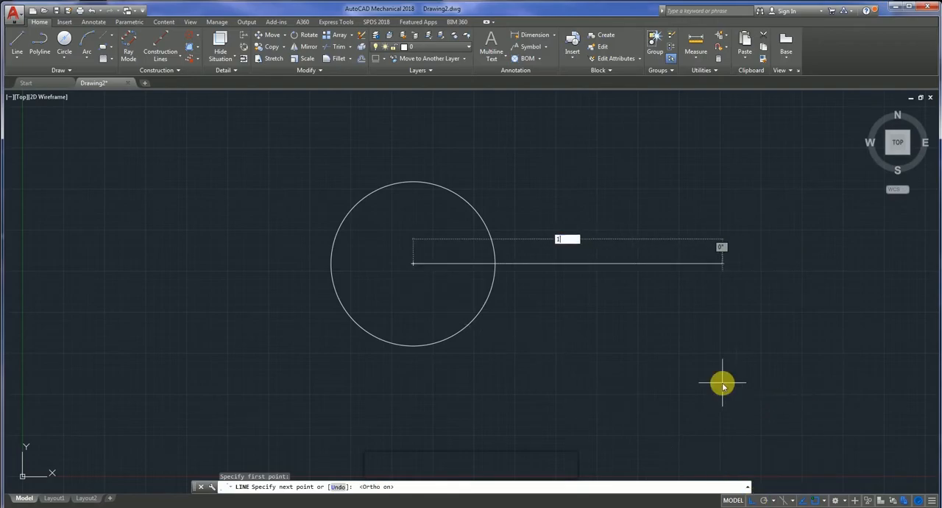
text(15)
key(Return)
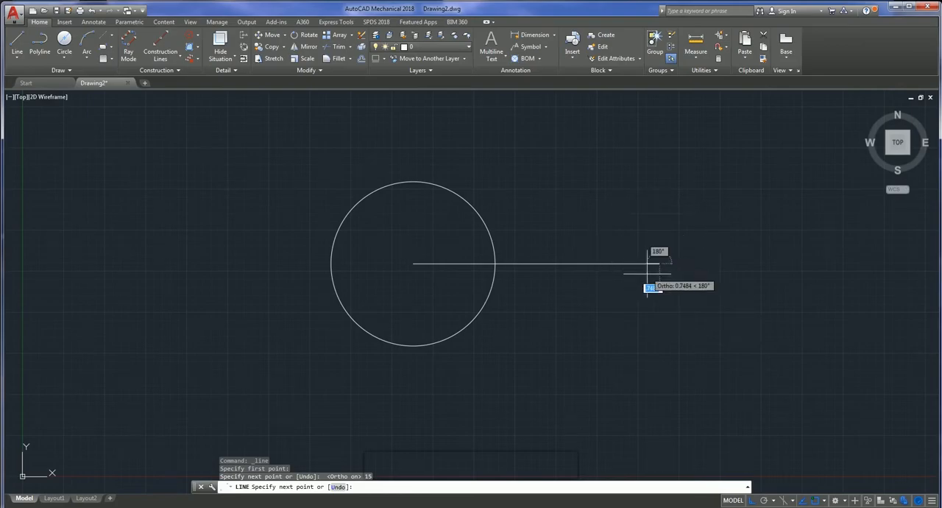
key(Escape)
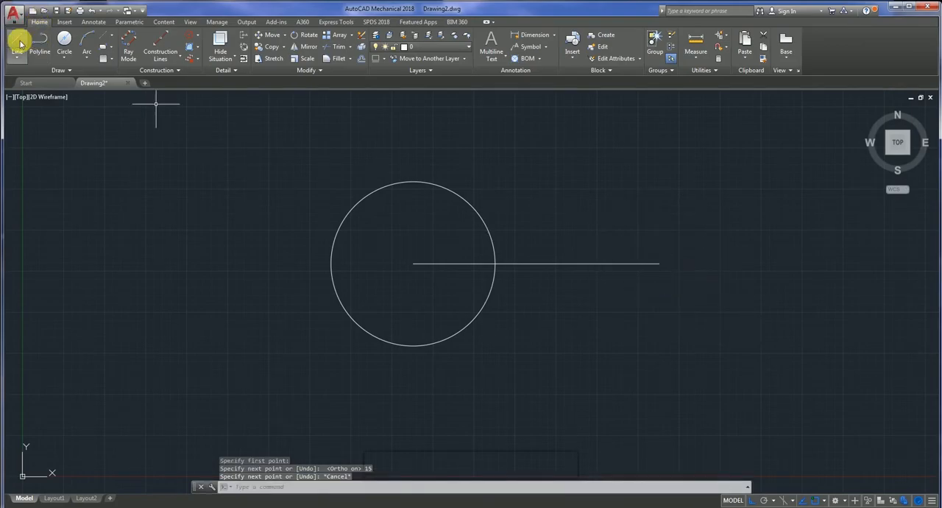
click(68, 55)
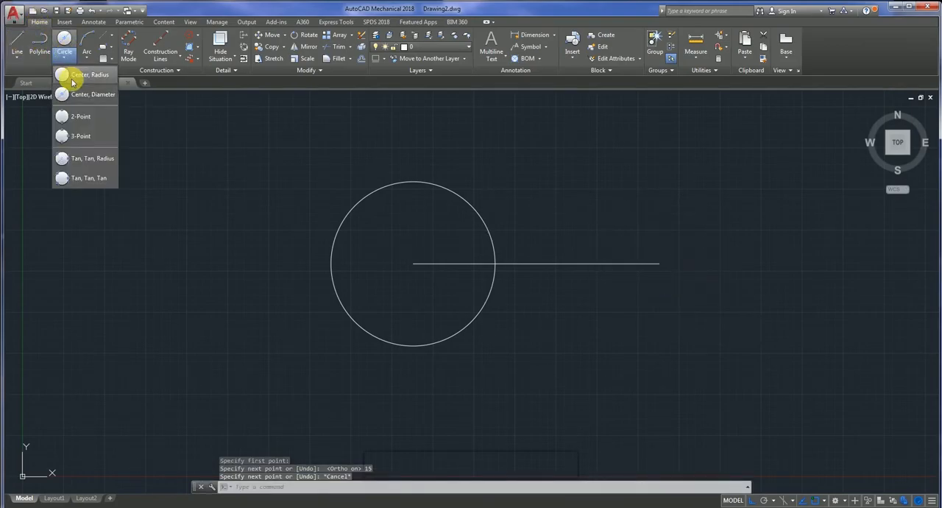
click(335, 281)
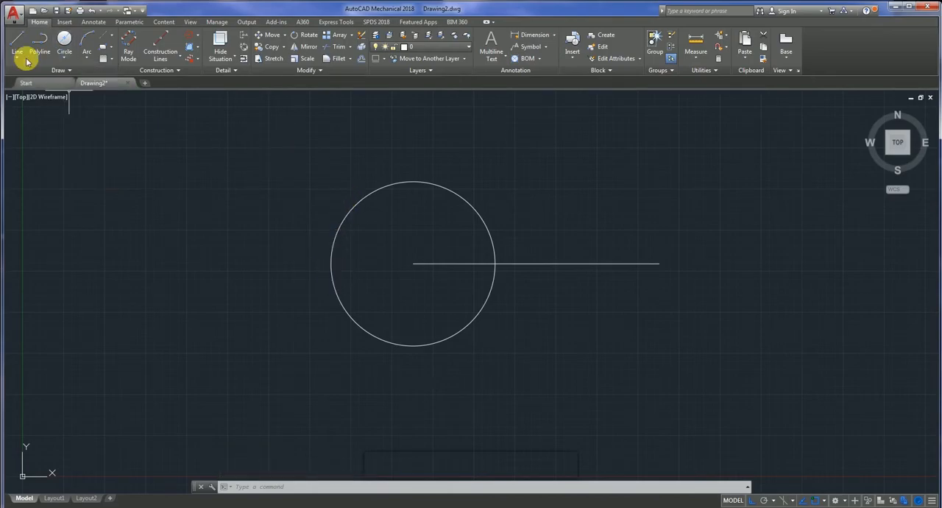
click(64, 58)
click(78, 96)
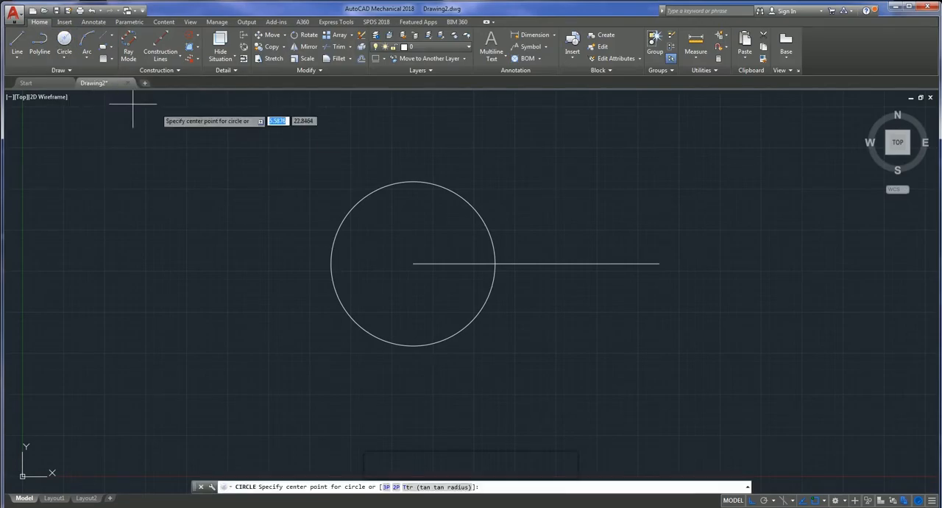
- Draw a circle of radius 3 centred on the right end of the 15-long line
click(68, 59)
click(95, 78)
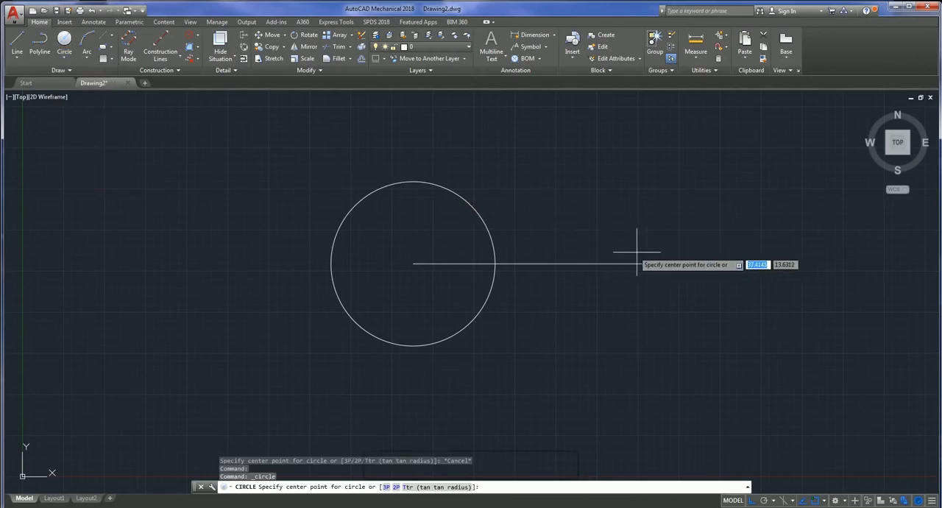
click(659, 264)
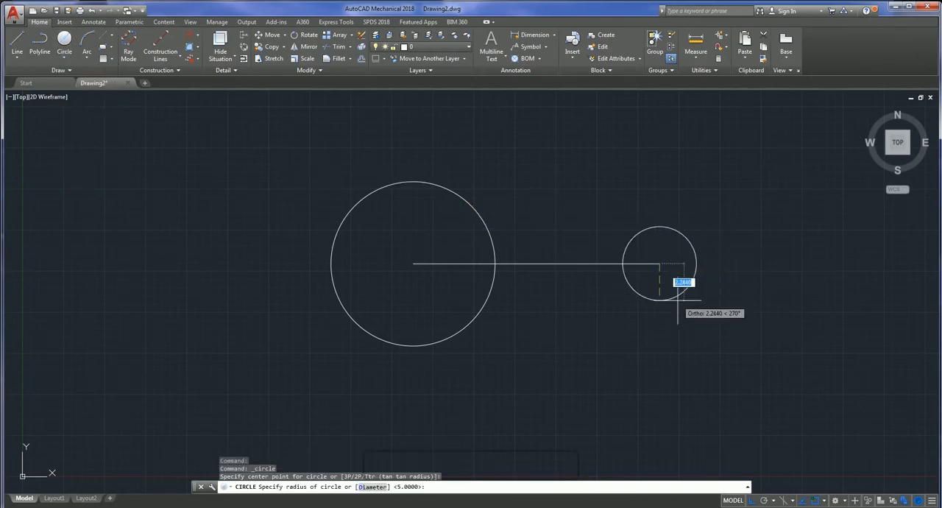
text(3)
key(Return)
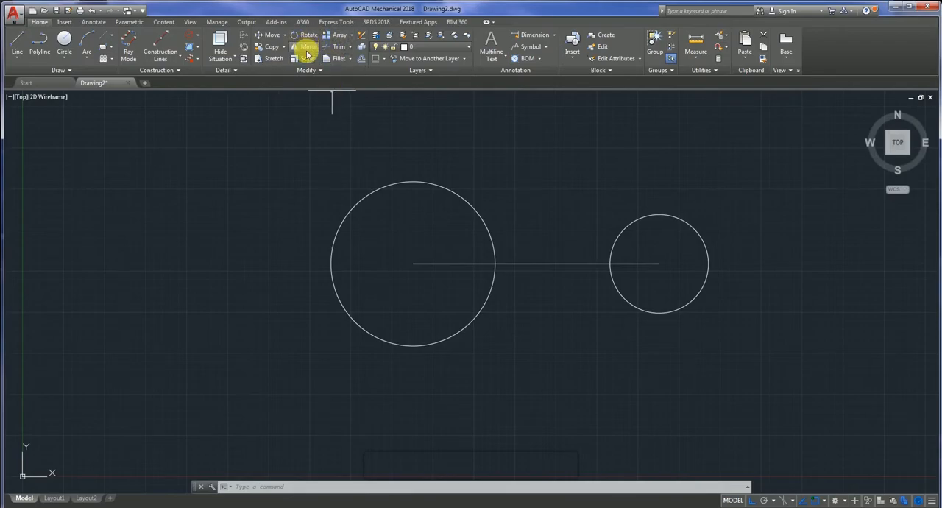
- Try trimming the part of the horizontal line inside the radius 3 circle, and undo the trim
click(335, 47)
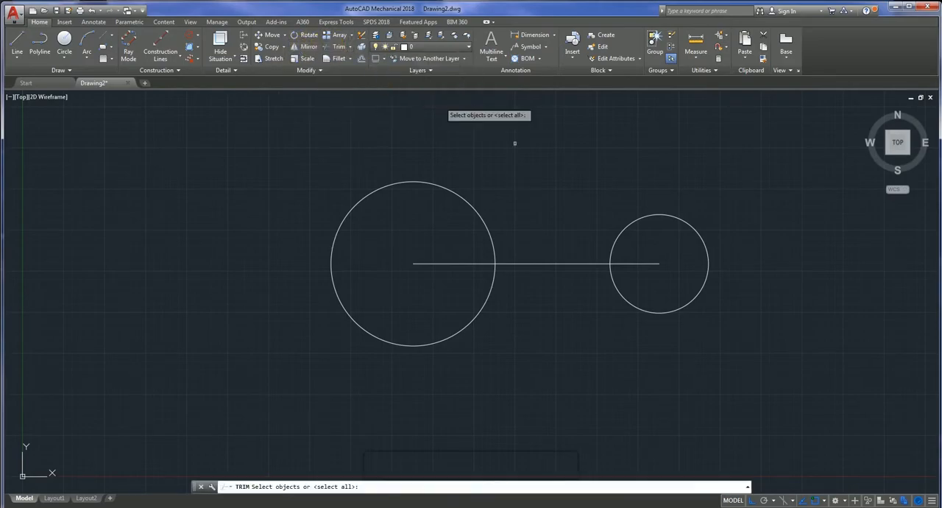
key(Return)
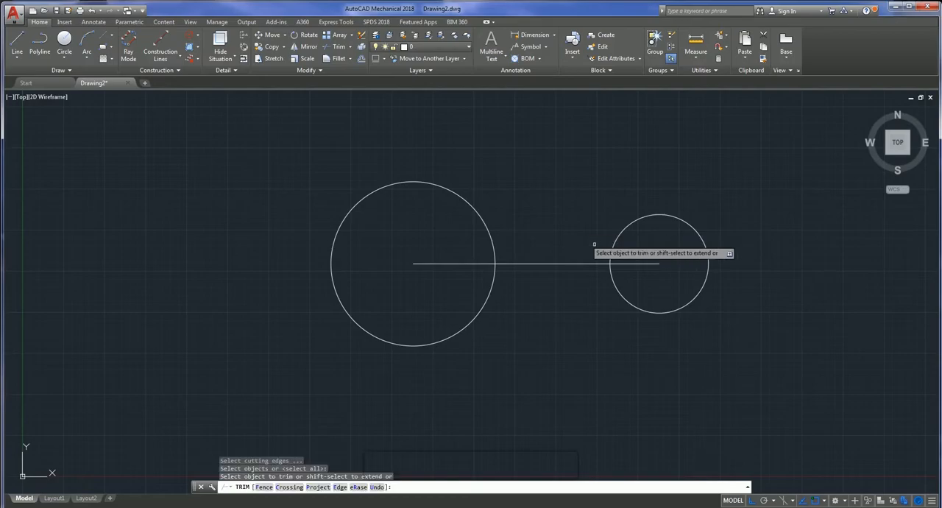
click(633, 263)
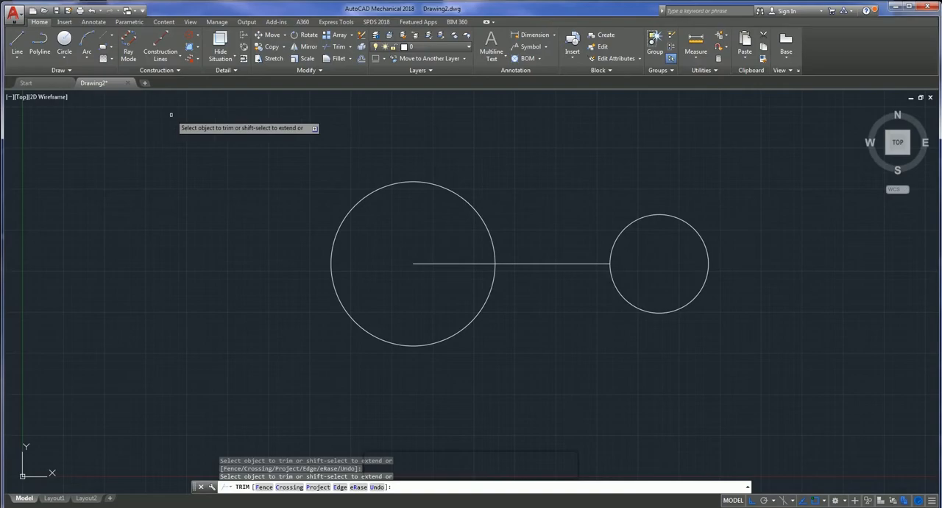
click(89, 13)
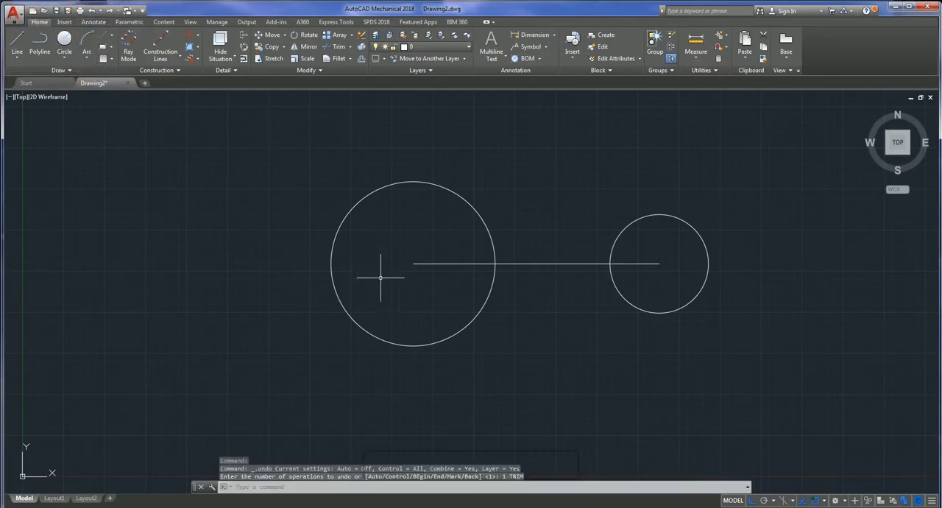
- Draw a horizontal line 10 long to the right from the centre of the radius 3 circle
text(l)
key(Return)
scroll(509, 280, down, 2)
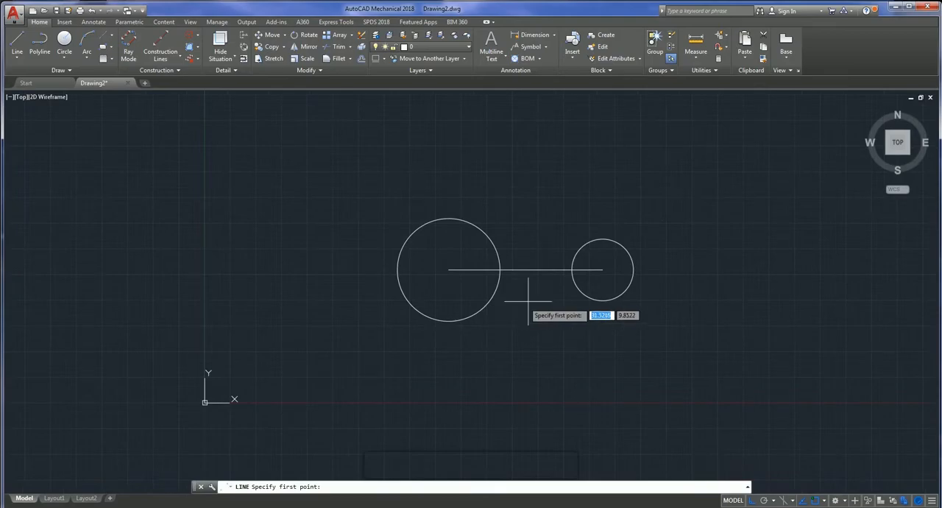
click(602, 269)
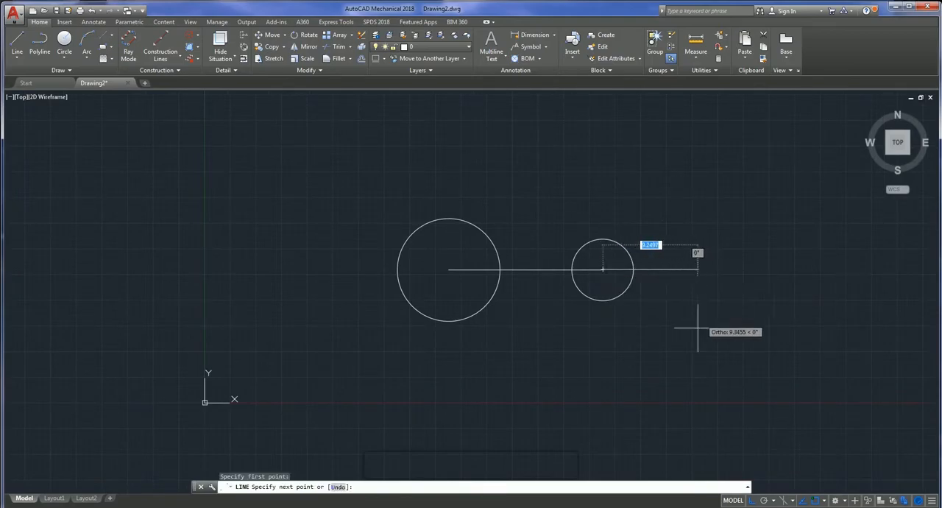
text(10)
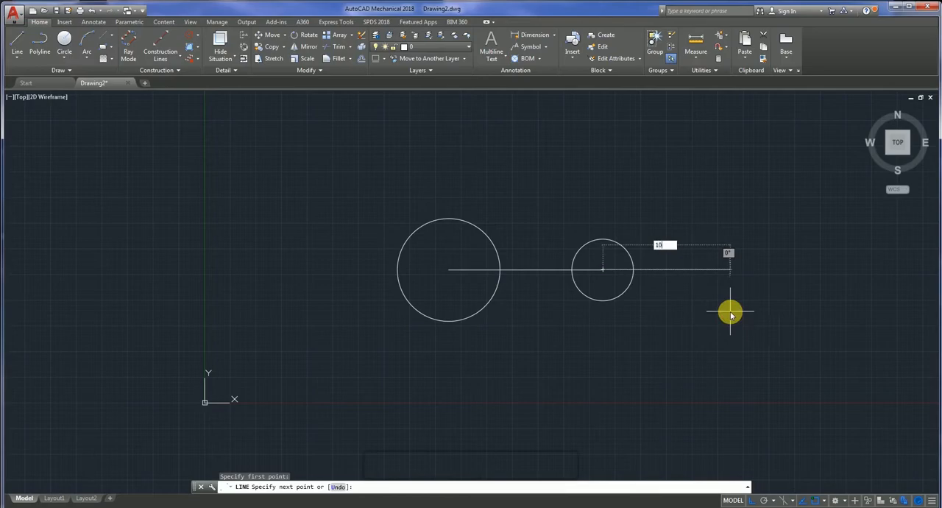
key(Return)
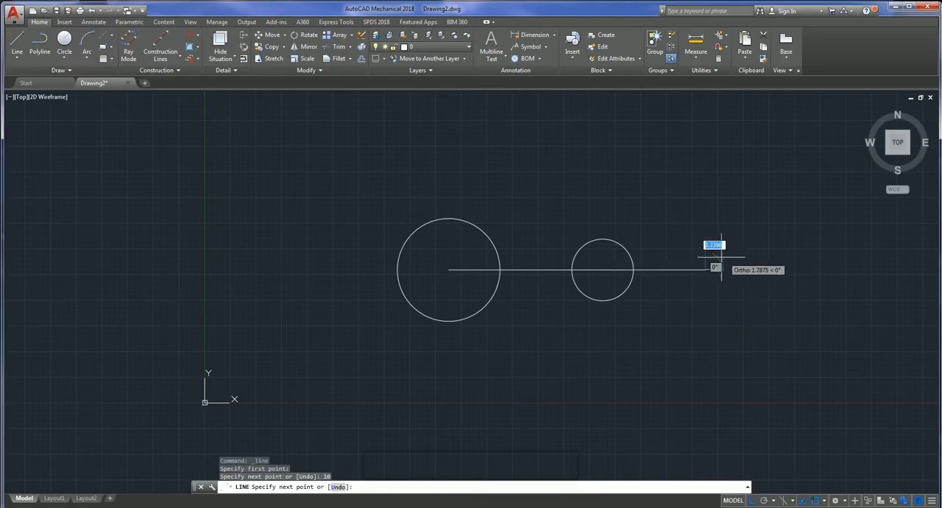
key(Escape)
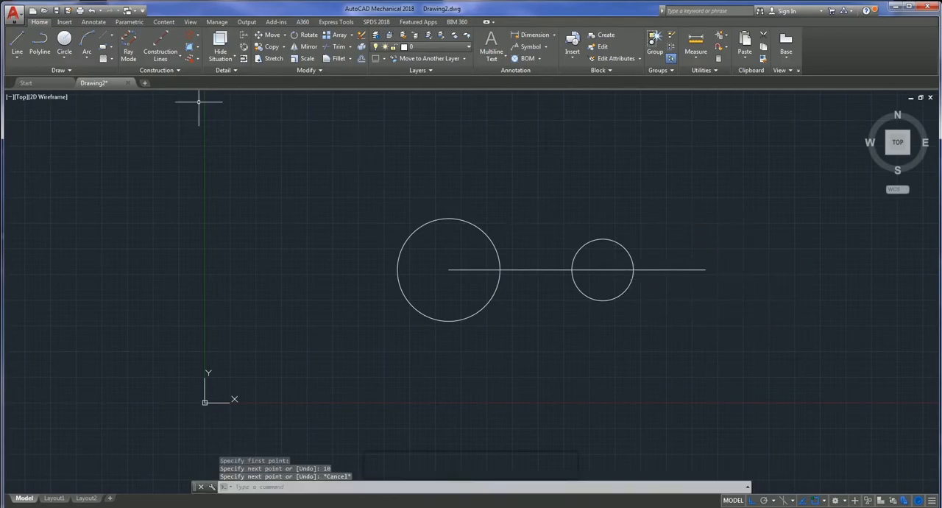
- Draw a second circle of radius 3 centred on the right end of the 10-long line
click(64, 58)
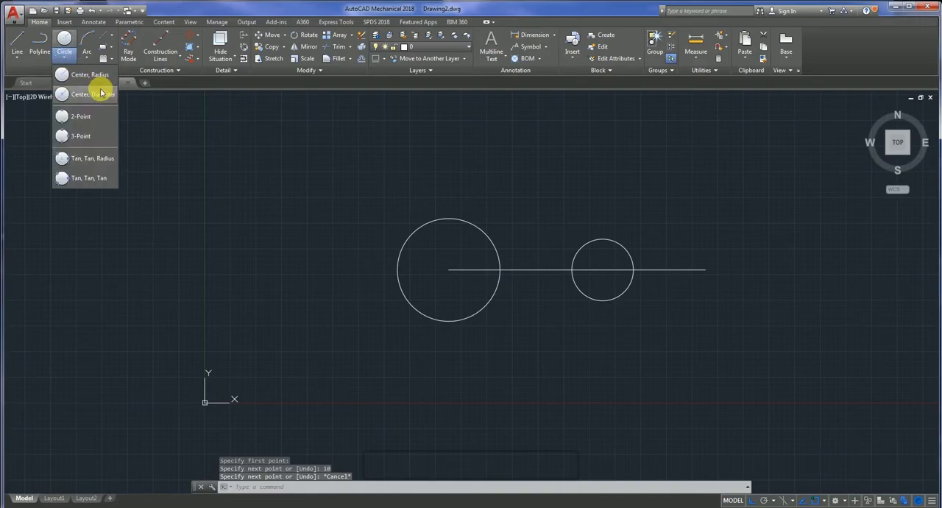
click(100, 84)
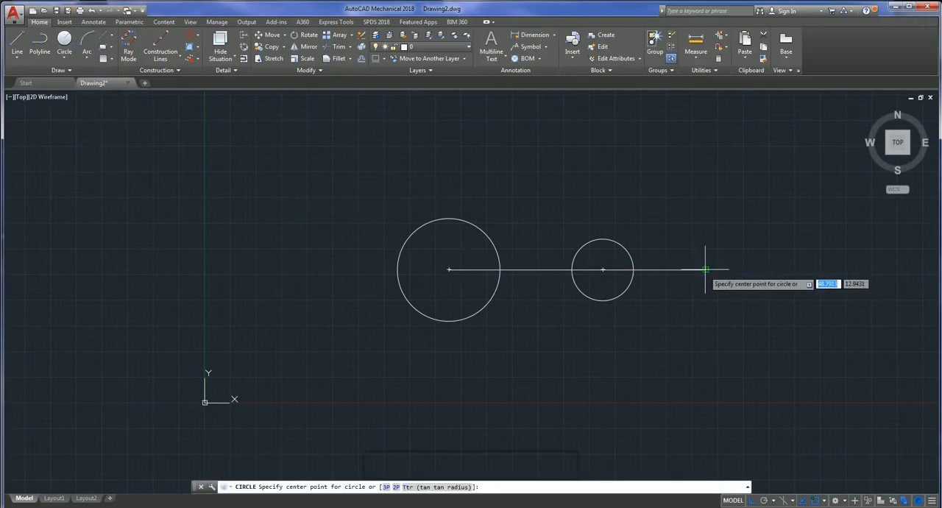
click(706, 270)
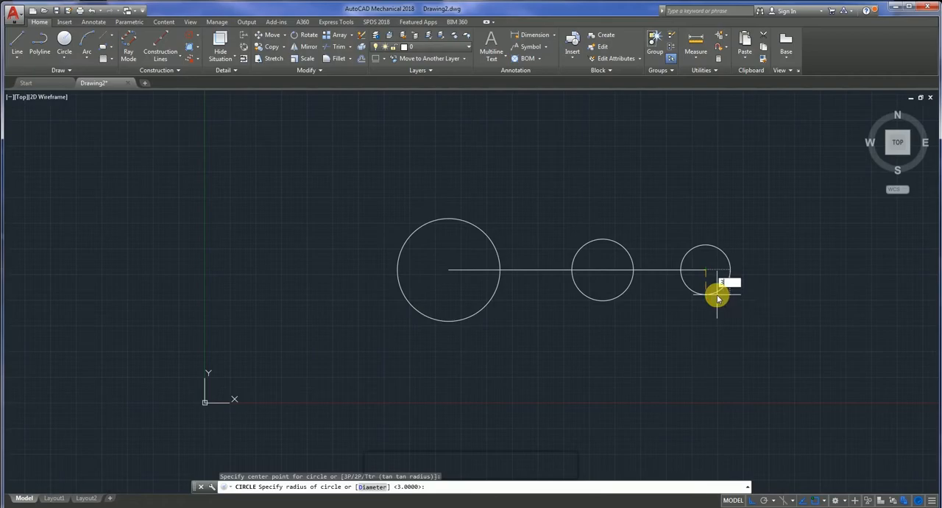
text(3)
key(Return)
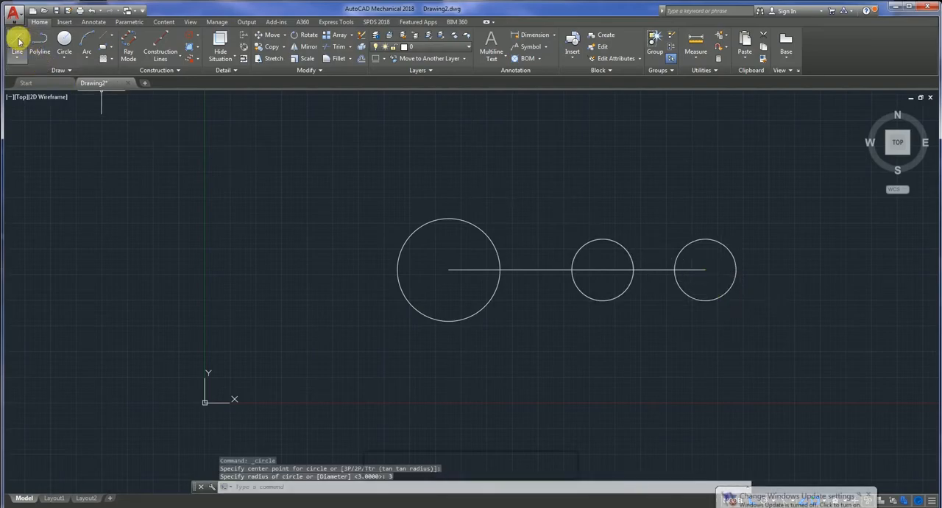
click(17, 43)
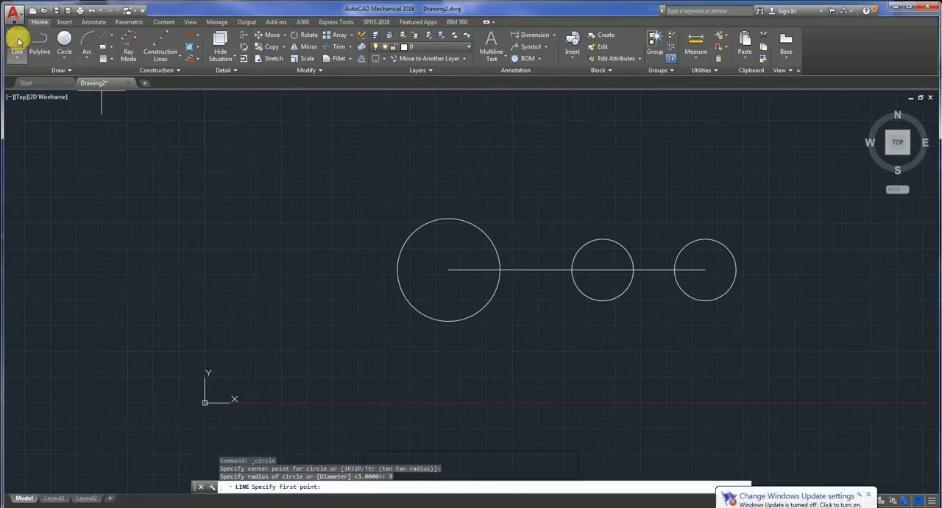
click(603, 269)
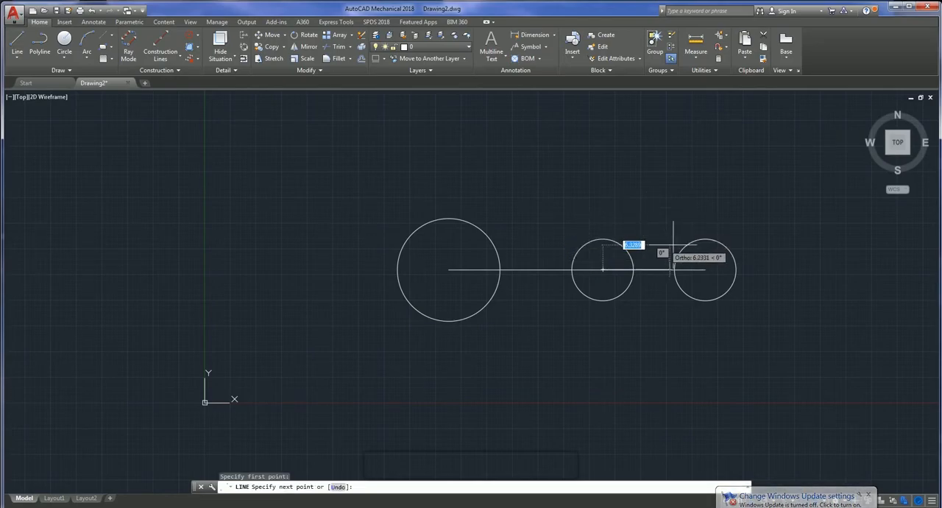
key(Escape)
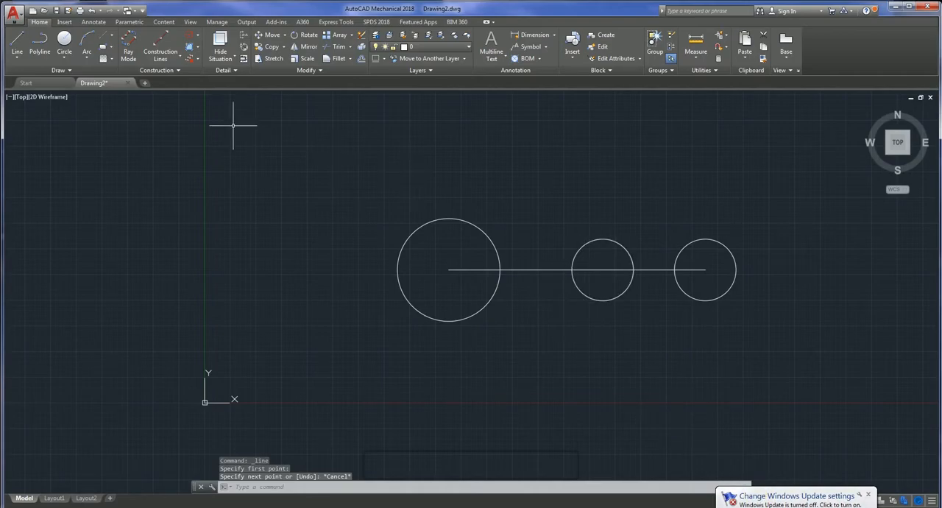
- Draw connected lines from the first radius 3 circle's centre to its top, across to the second circle's top, down to its bottom and back to the first circle's bottom
scroll(425, 269, up, 3)
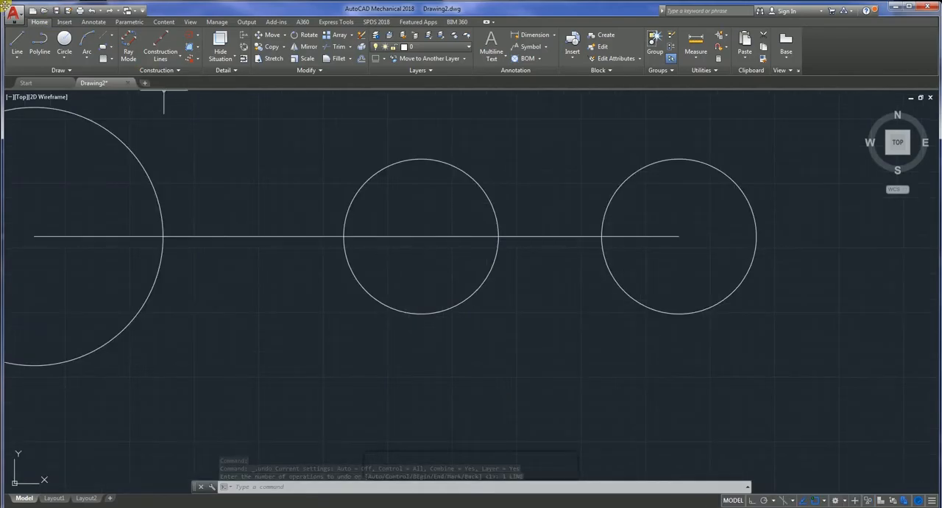
click(18, 44)
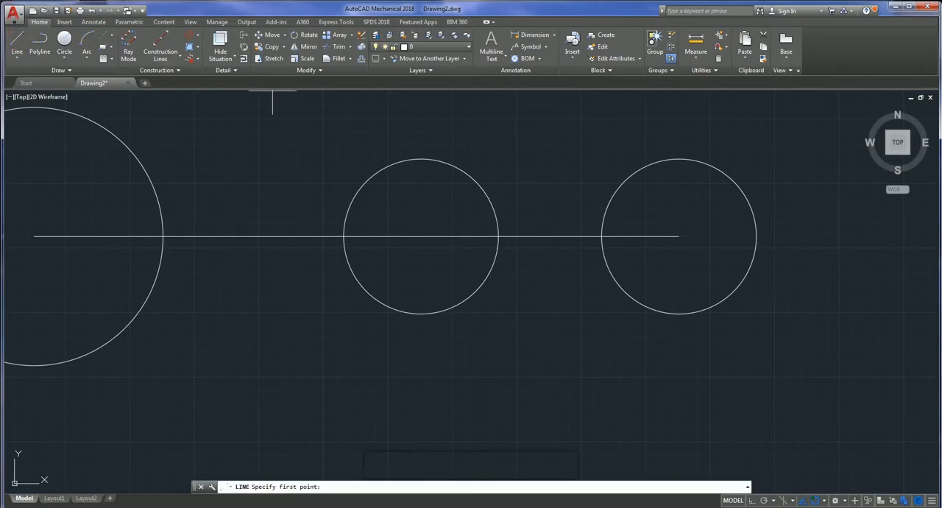
click(421, 235)
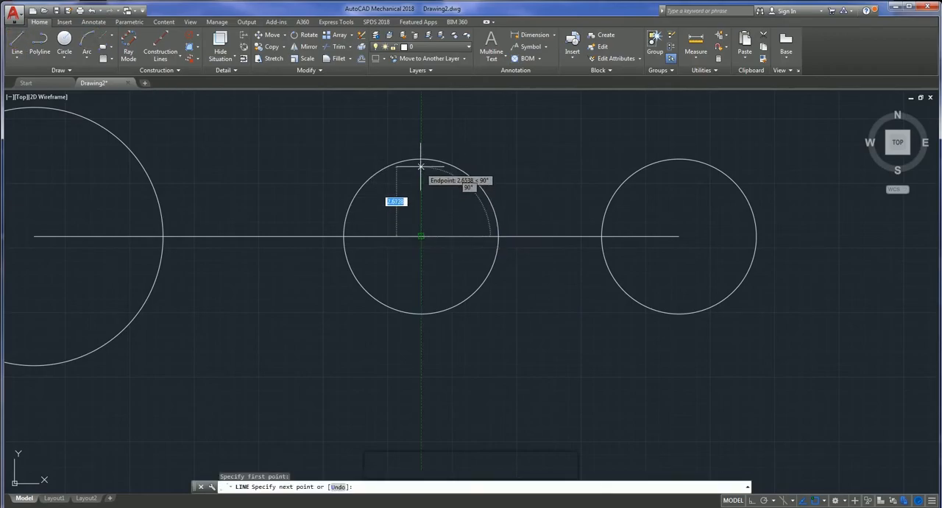
click(425, 157)
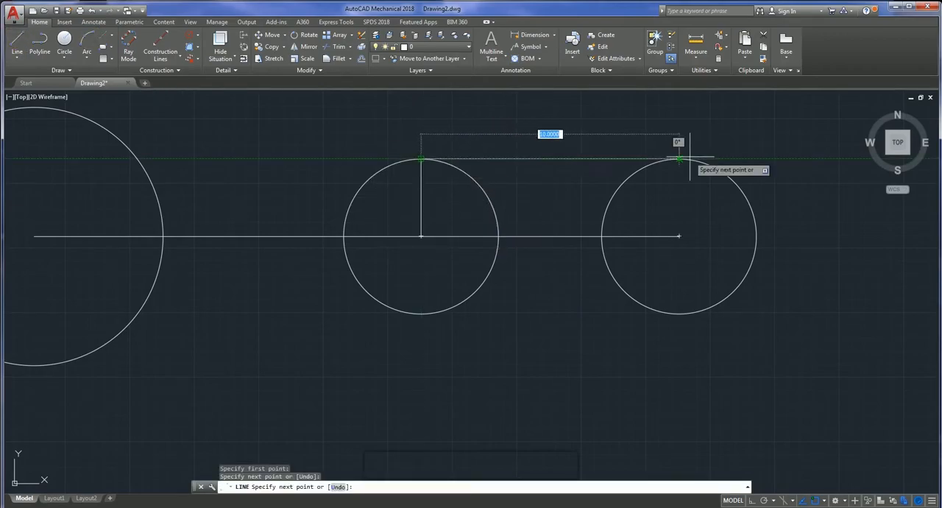
click(678, 158)
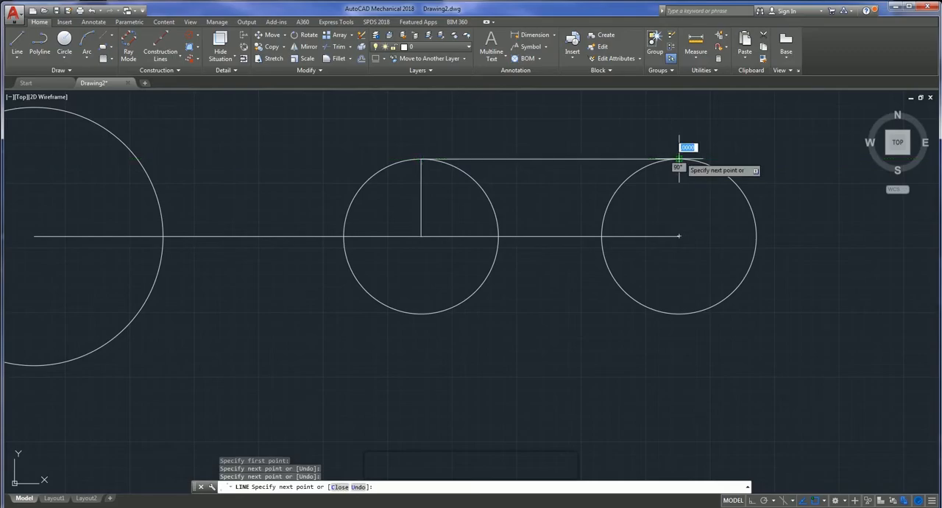
click(678, 313)
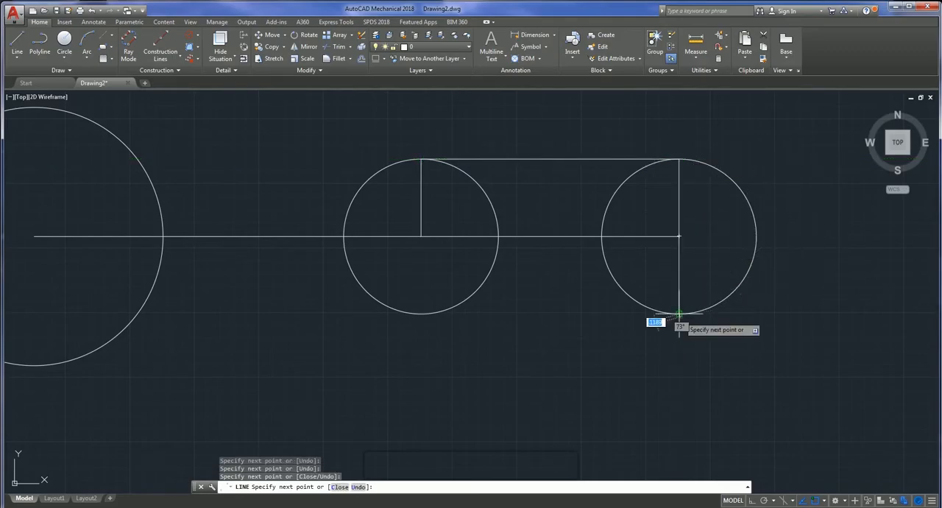
click(421, 312)
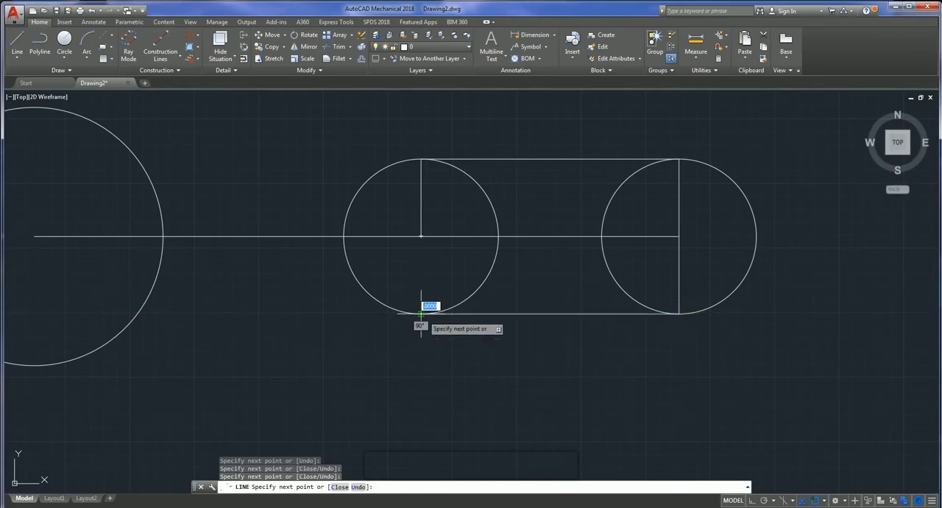
key(Escape)
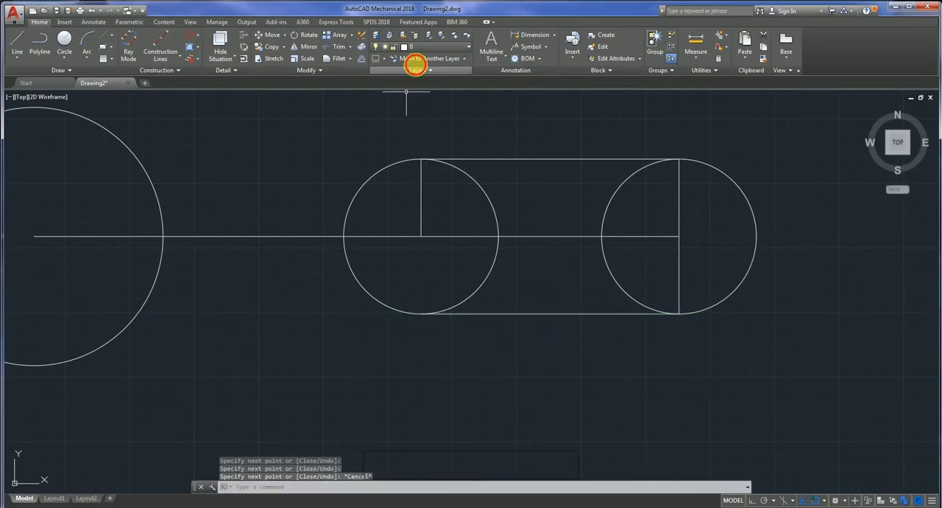
- Delete both vertical lines inside the radius 3 circles and the 10-long and 15-long horizontal centre lines
click(421, 190)
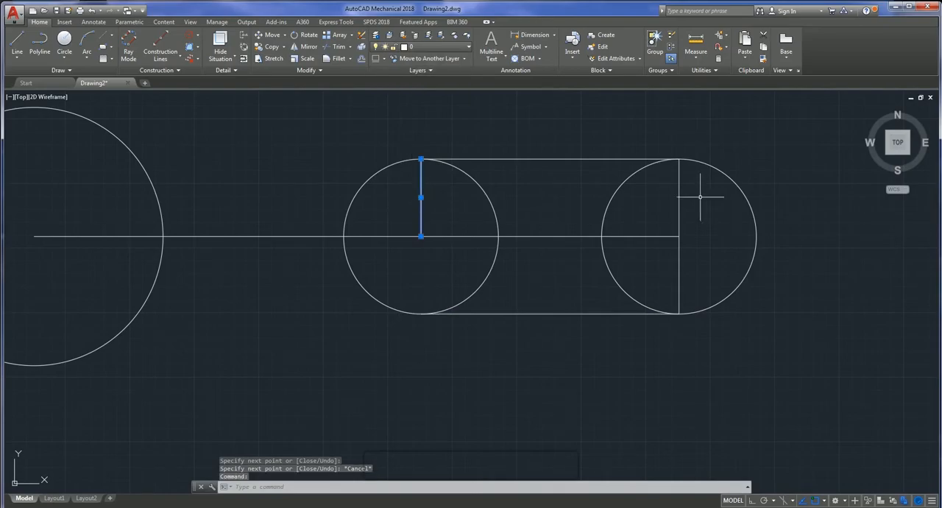
click(679, 195)
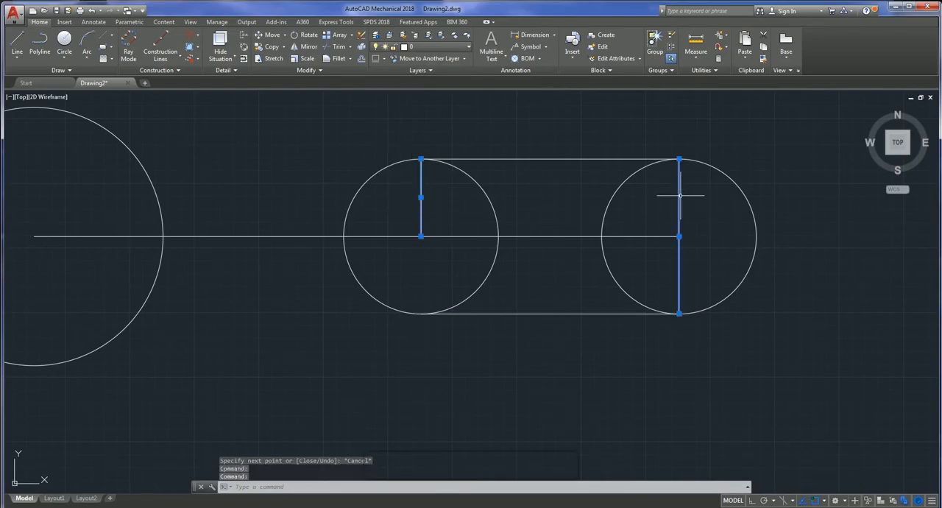
click(649, 236)
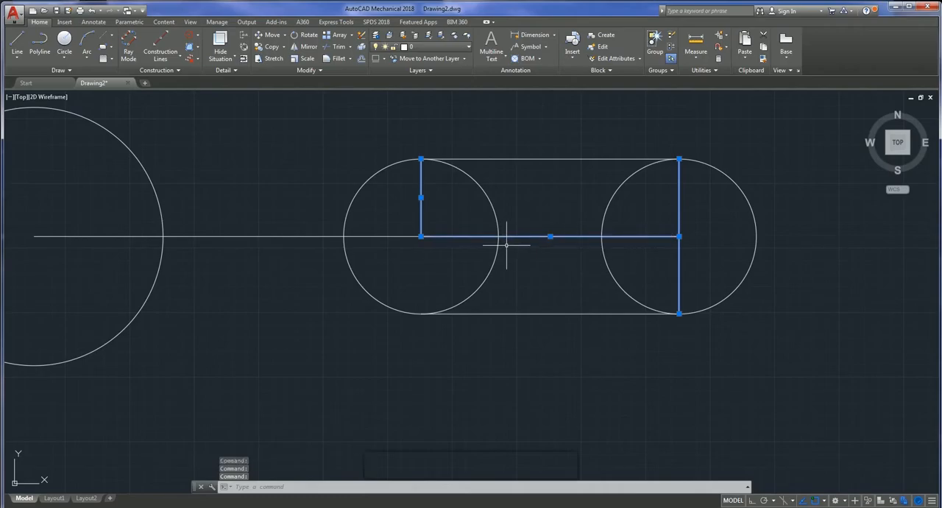
key(Delete)
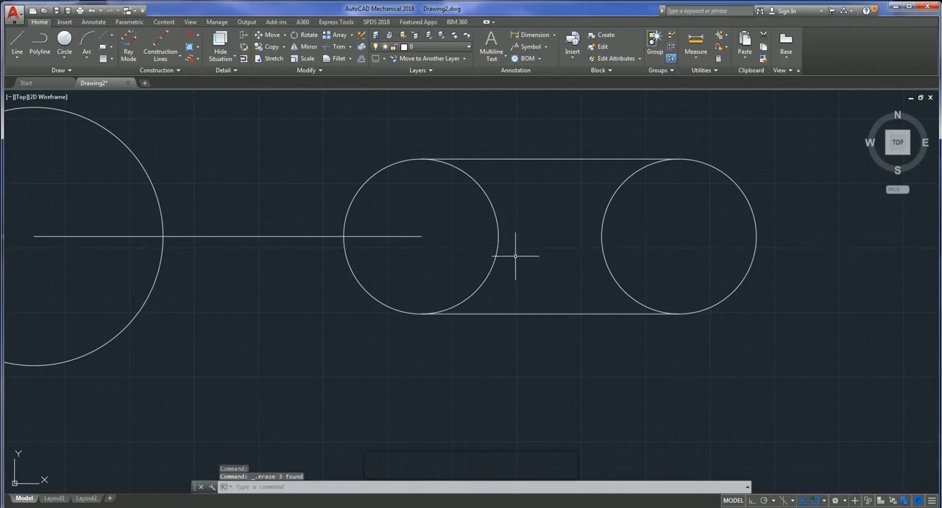
click(266, 236)
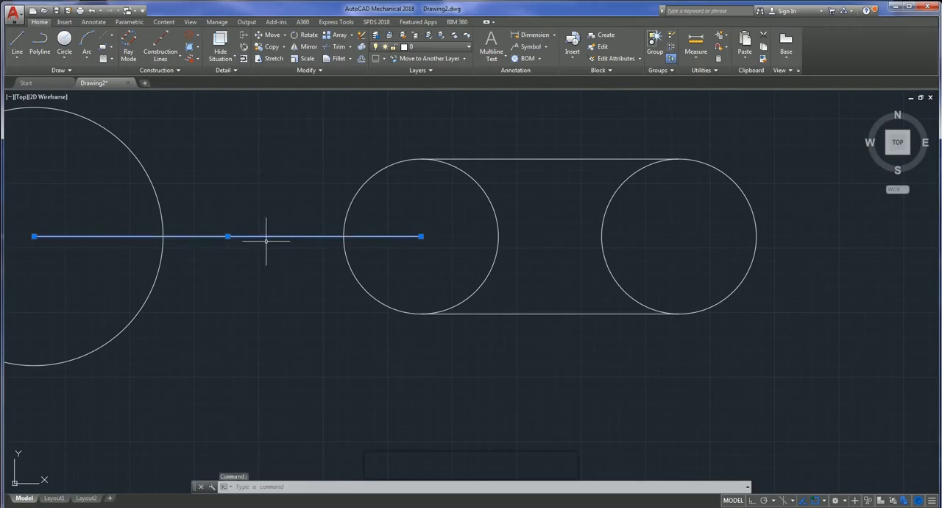
key(Delete)
scroll(347, 216, down, 3)
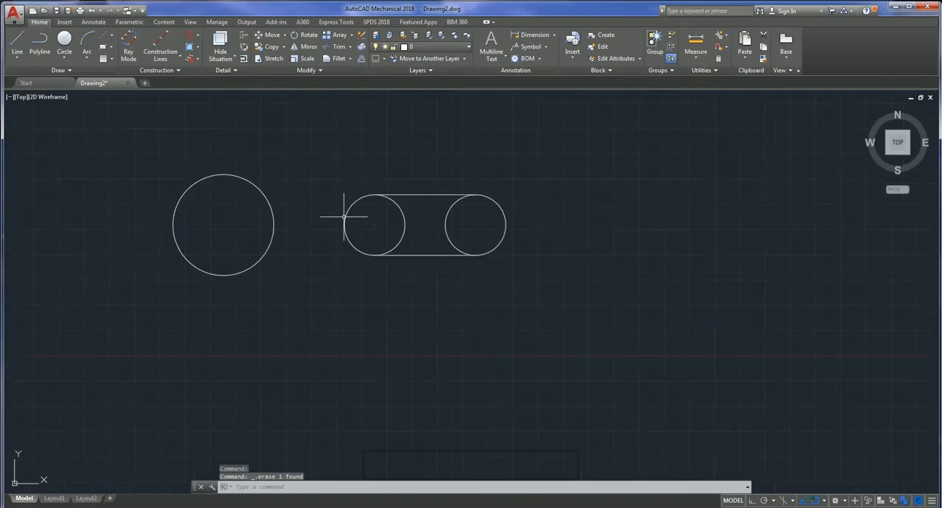
click(338, 46)
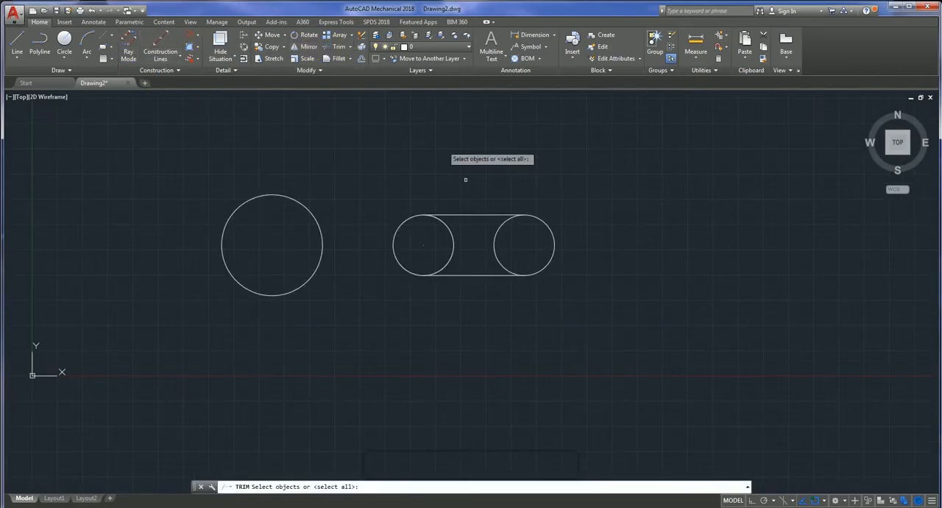
click(452, 241)
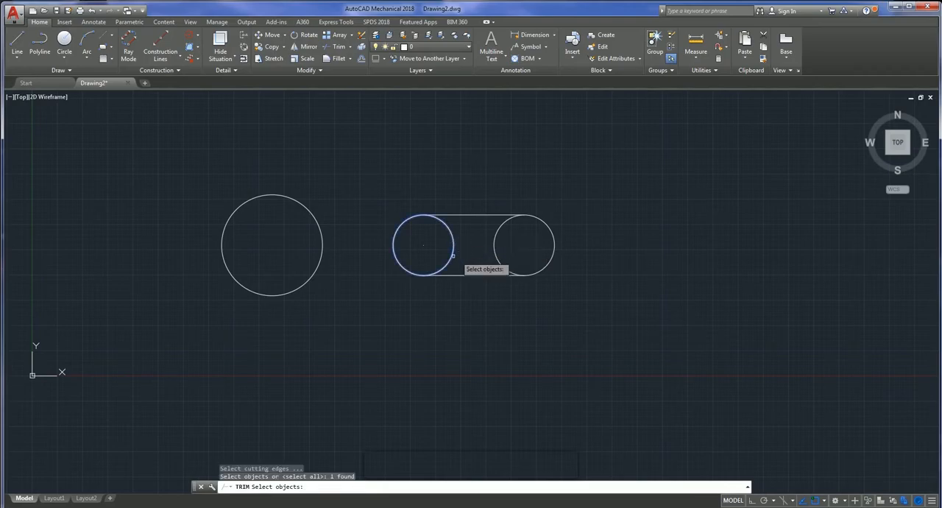
key(Escape)
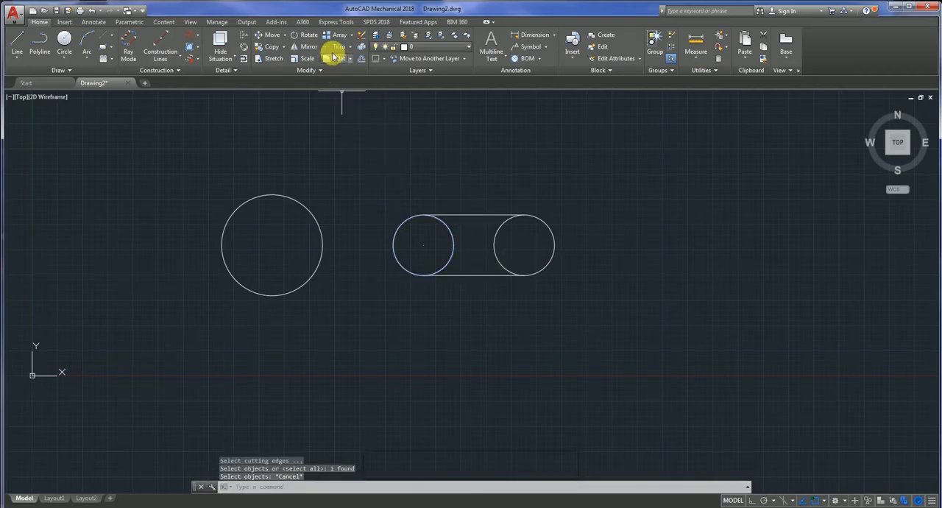
- Trim the facing inner halves of the two radius 3 circles, leaving a closed slot outline
click(335, 48)
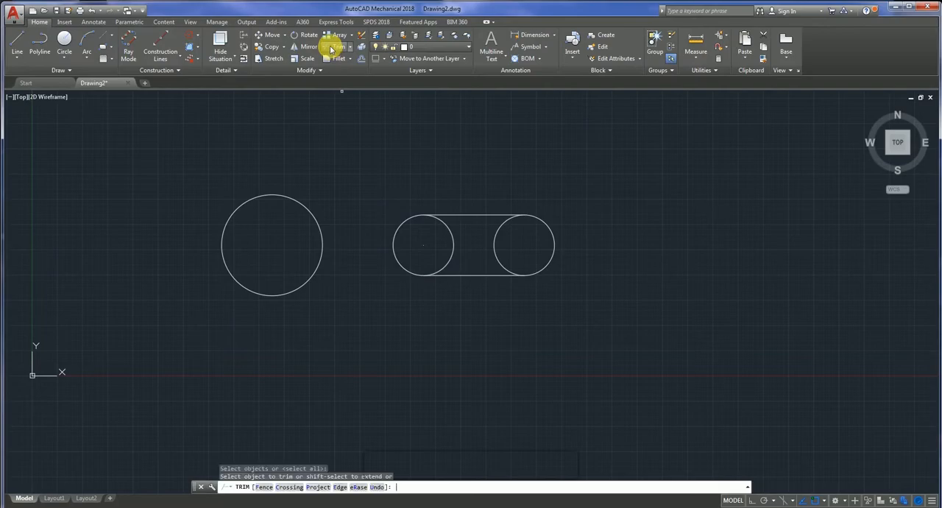
key(Return)
click(452, 233)
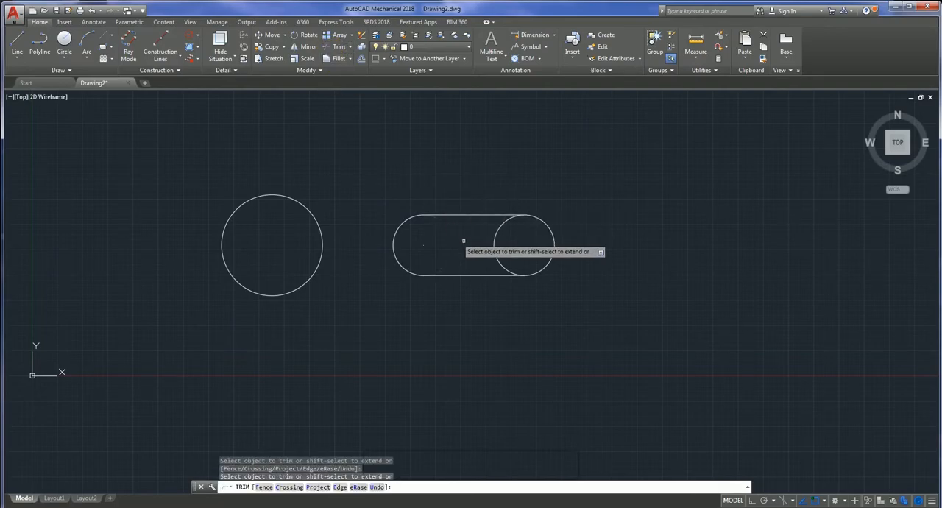
click(495, 237)
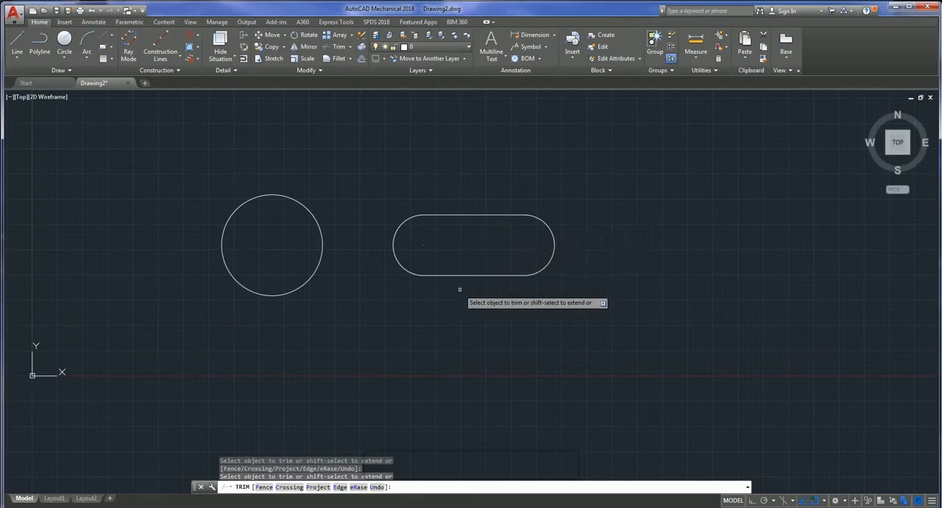
key(Return)
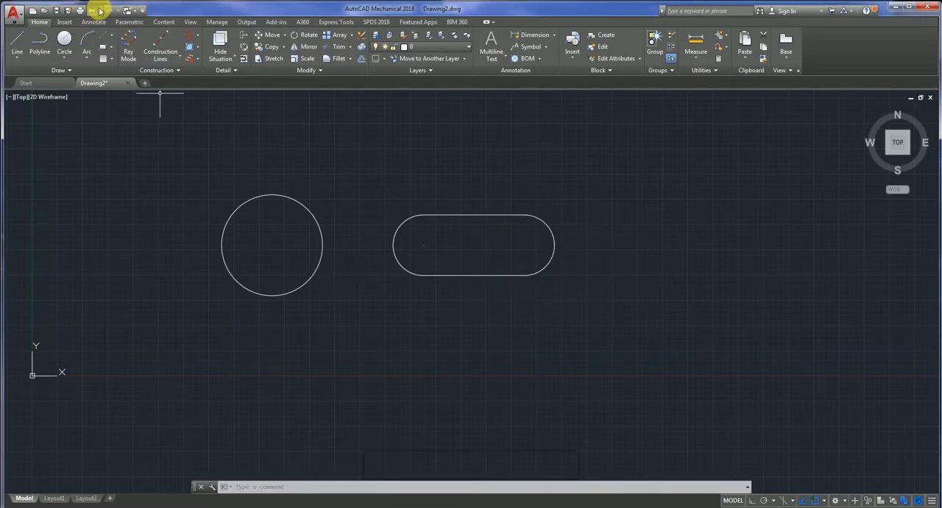
- Draw a circle of radius 10 centred on the centre of the slot's right end arc
click(64, 58)
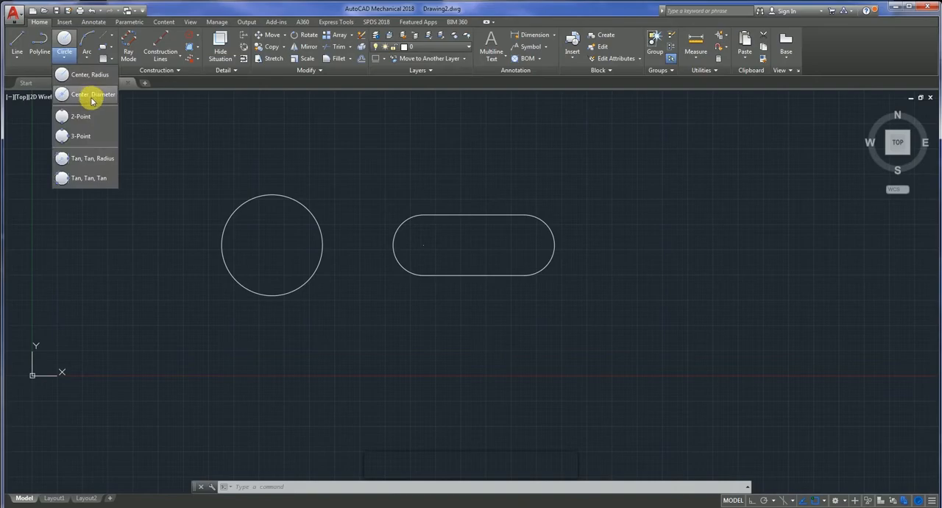
click(91, 87)
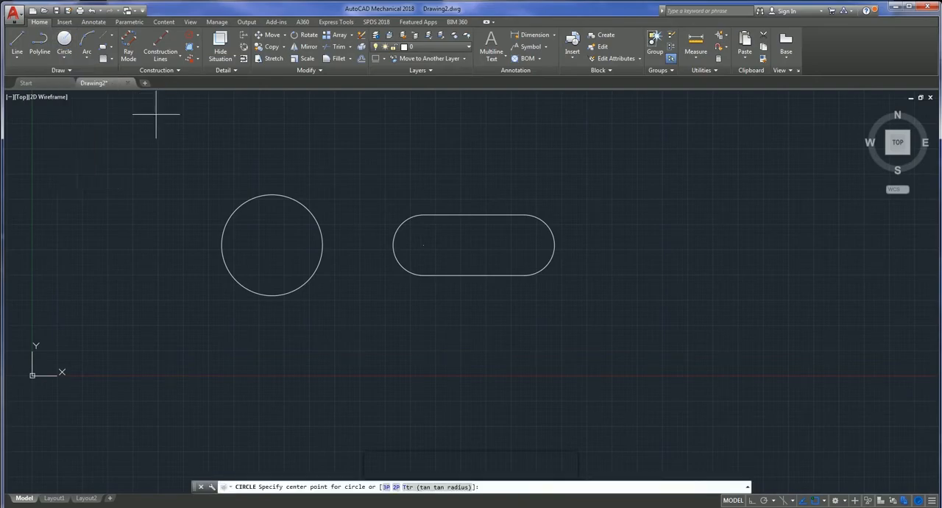
click(524, 244)
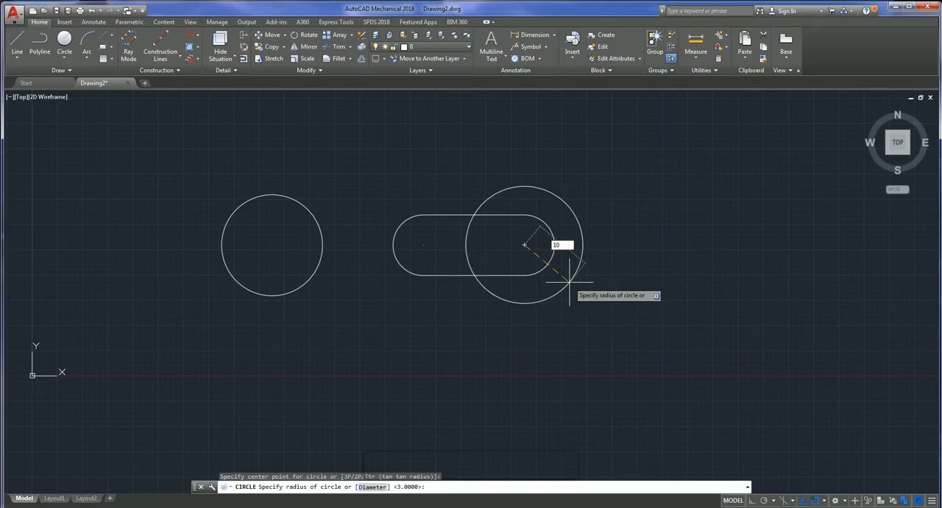
key(Return)
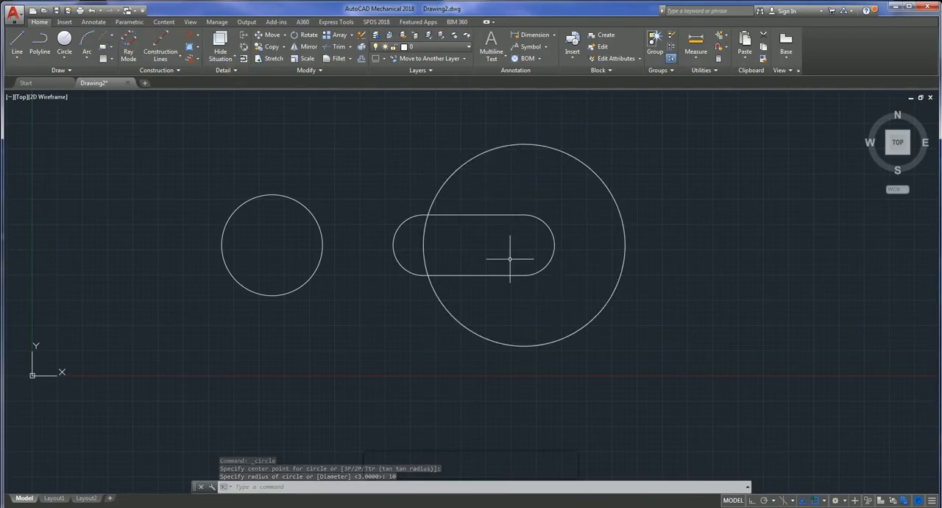
- With Ortho on, draw a line from the radius 10 circle's centre up past its top, then about 30 straight down past its bottom
click(13, 35)
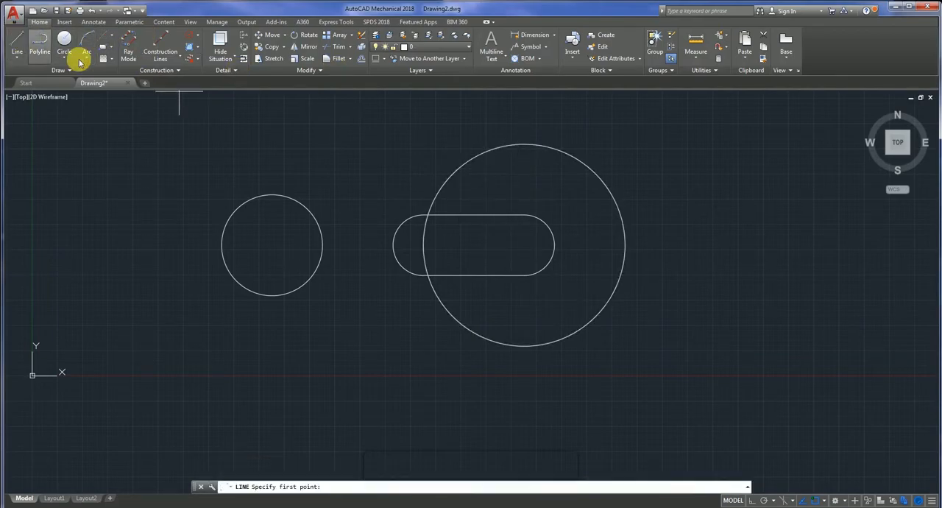
click(525, 243)
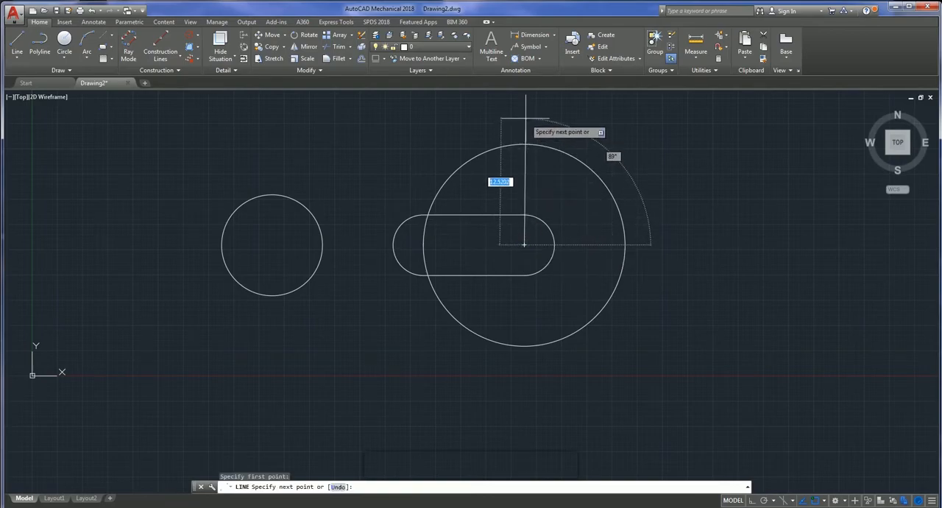
click(751, 500)
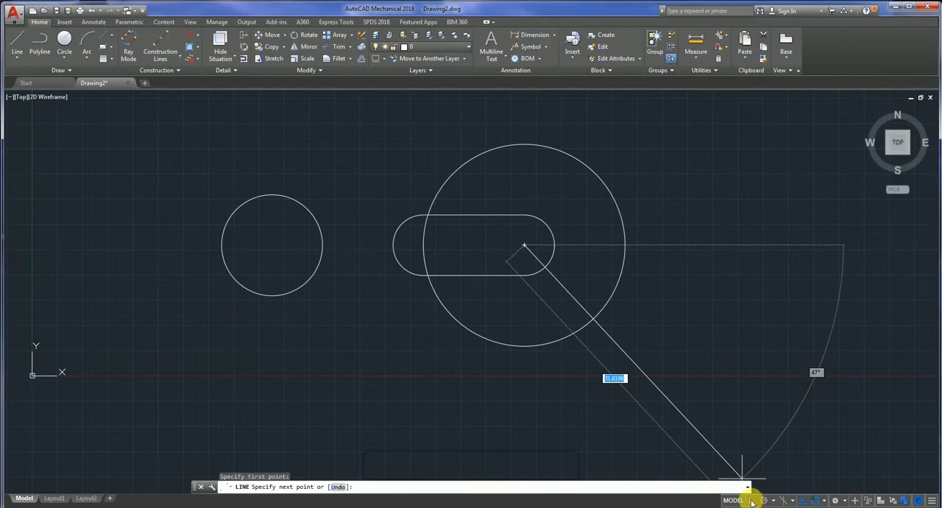
click(524, 125)
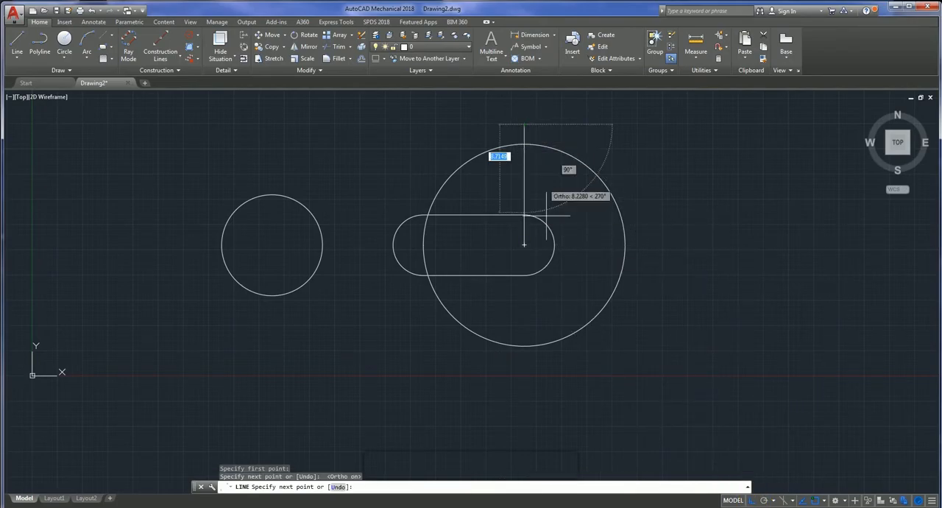
click(524, 425)
key(Escape)
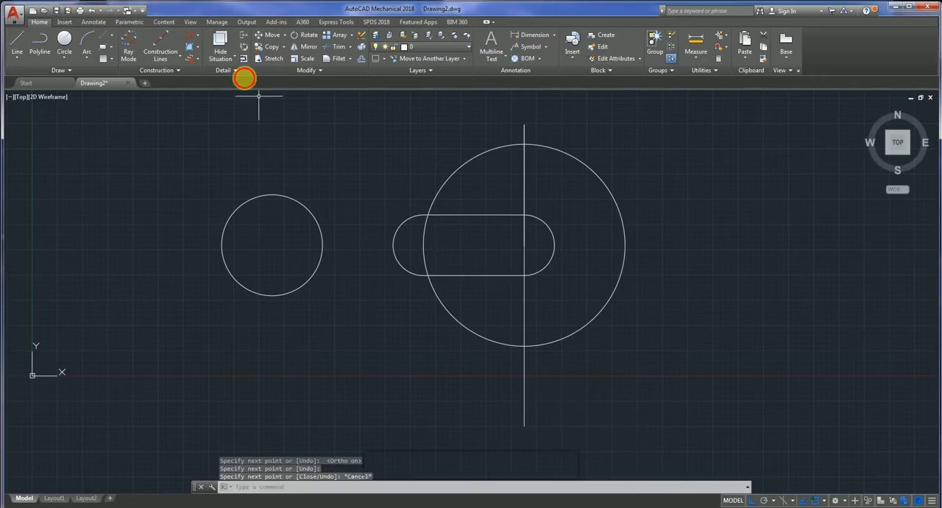
- Trim away the left half of the radius 10 circle, using all objects as cutting edges
right_click(432, 156)
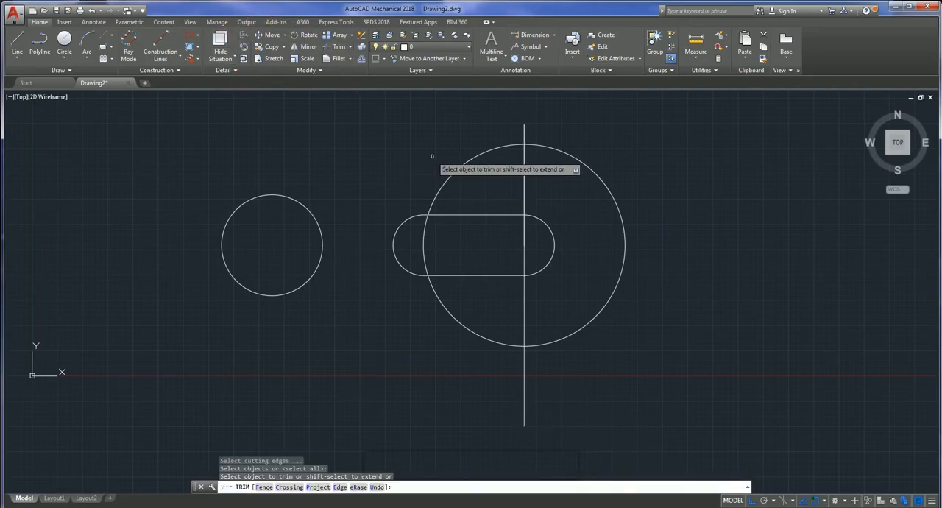
click(454, 170)
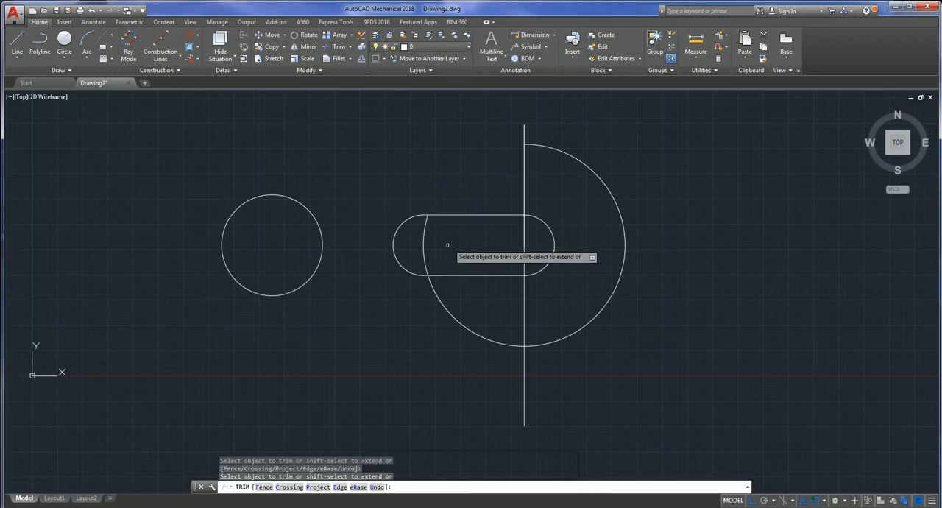
click(456, 318)
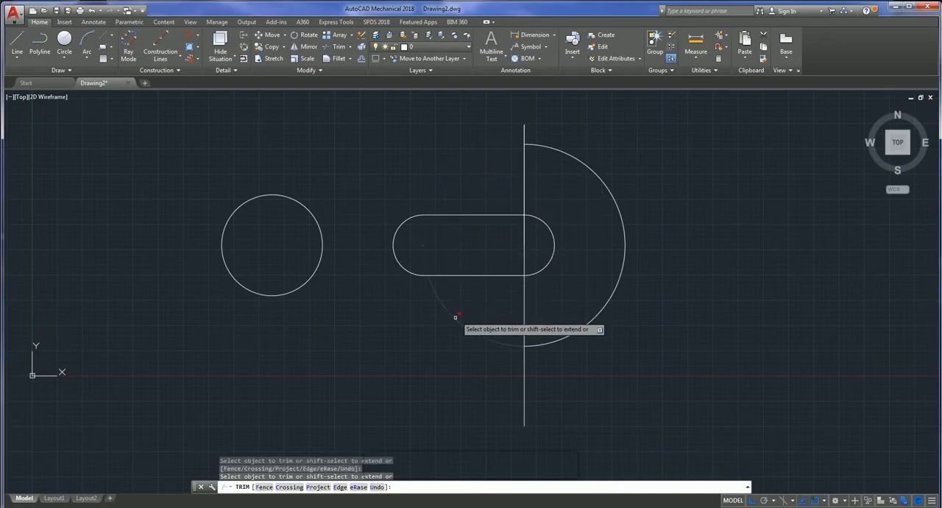
- Trim the vertical line through the radius 10 arc's centre below the arc, inside it and across the slot, leaving only the stub above
click(523, 374)
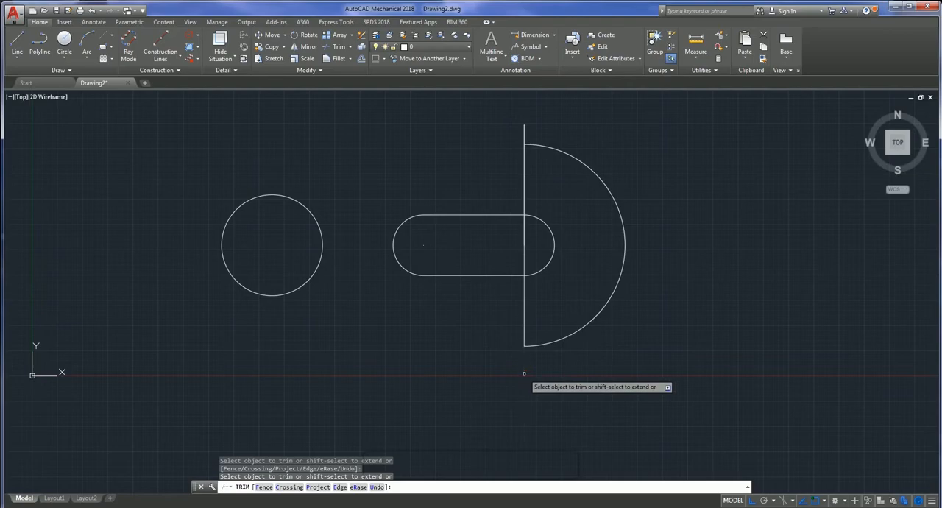
click(524, 324)
click(520, 249)
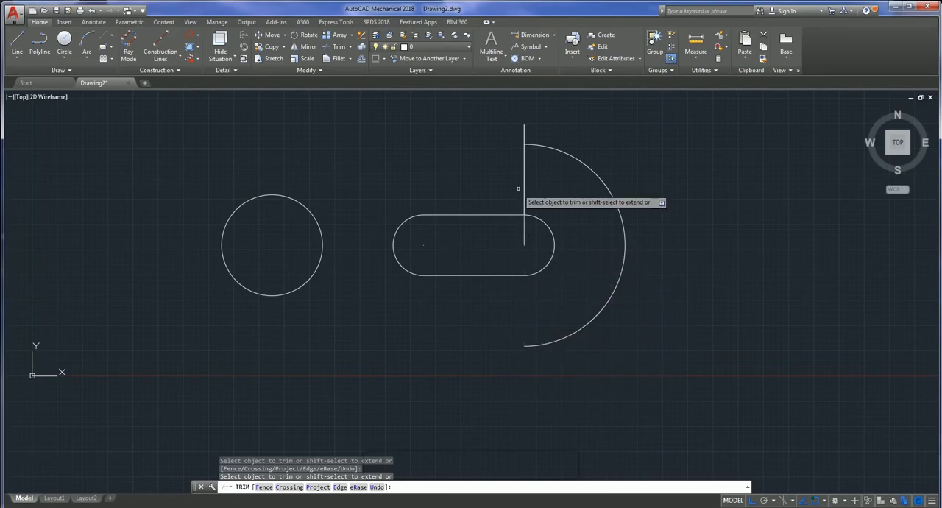
click(524, 235)
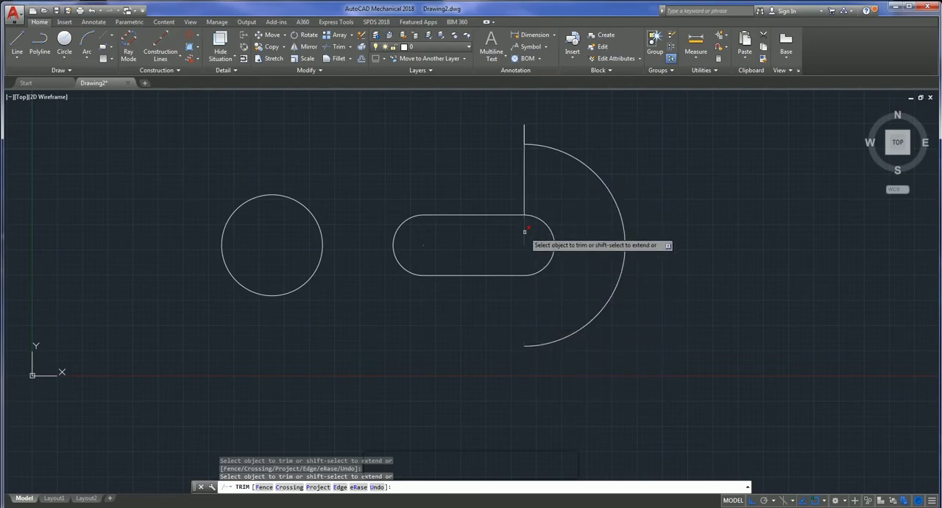
click(523, 193)
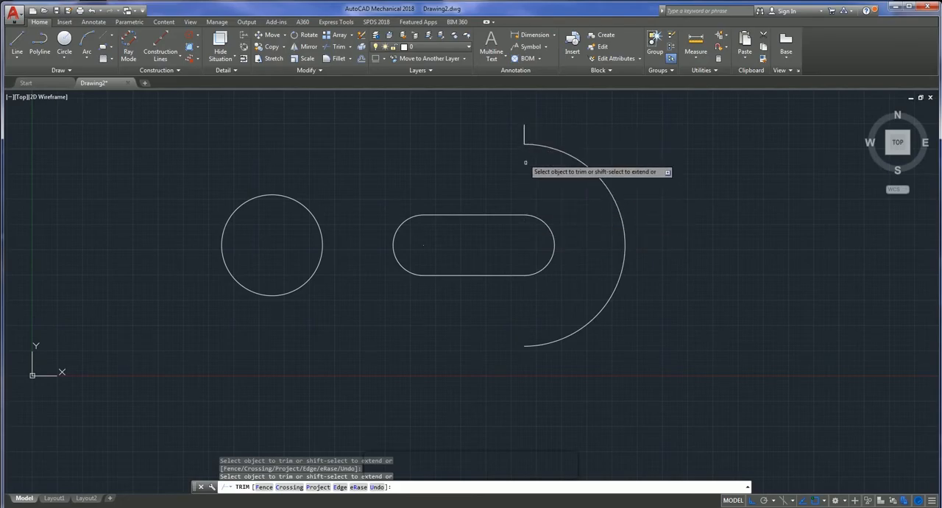
key(Escape)
- Delete both overlapping vertical line stubs above the top end of the radius 10 arc
click(524, 134)
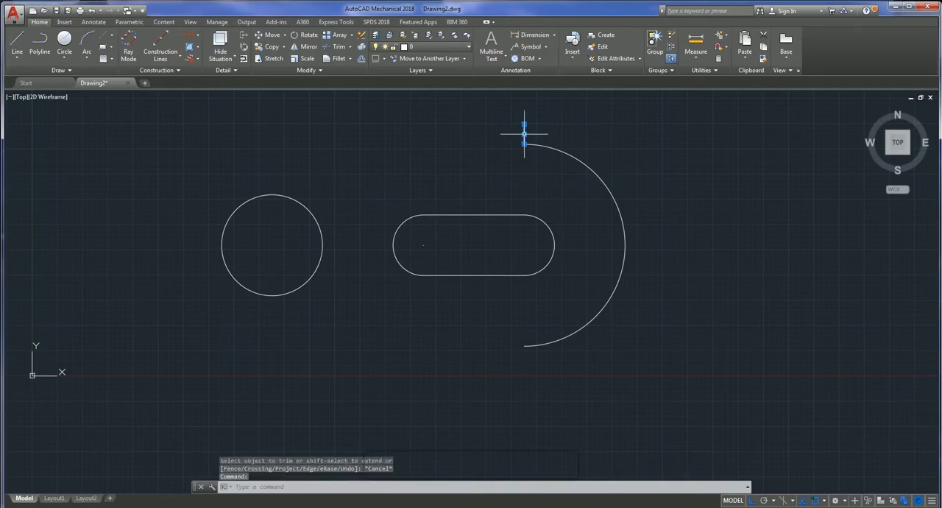
key(Delete)
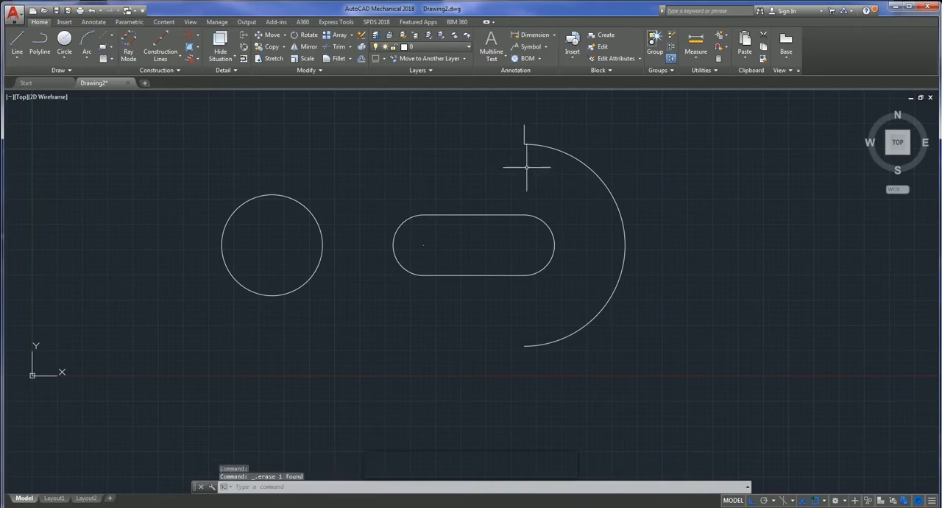
scroll(527, 142, up, 2)
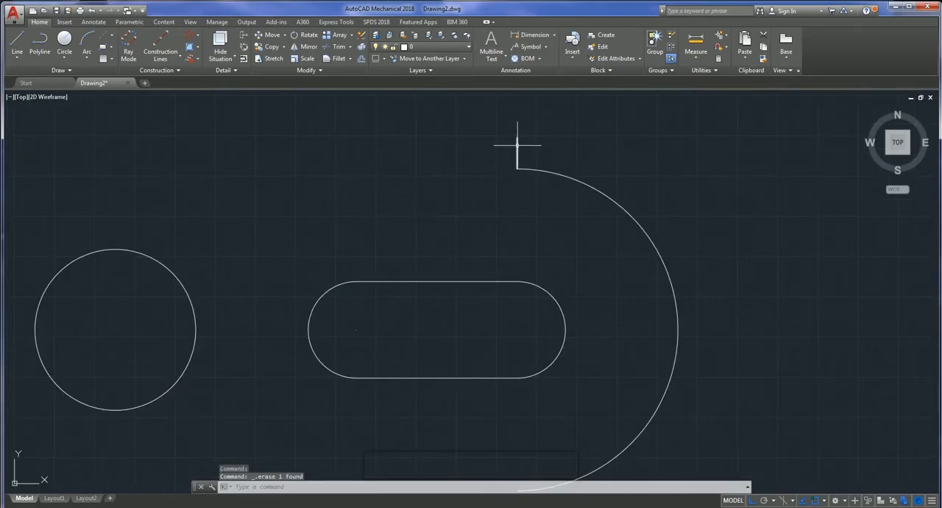
click(517, 145)
key(Delete)
- Draw a line from the diameter 10 circle's centre 15 straight up, then 7.5 horizontally to the right
scroll(523, 169, down, 7)
scroll(488, 218, up, 2)
scroll(488, 218, down, 2)
scroll(486, 209, up, 2)
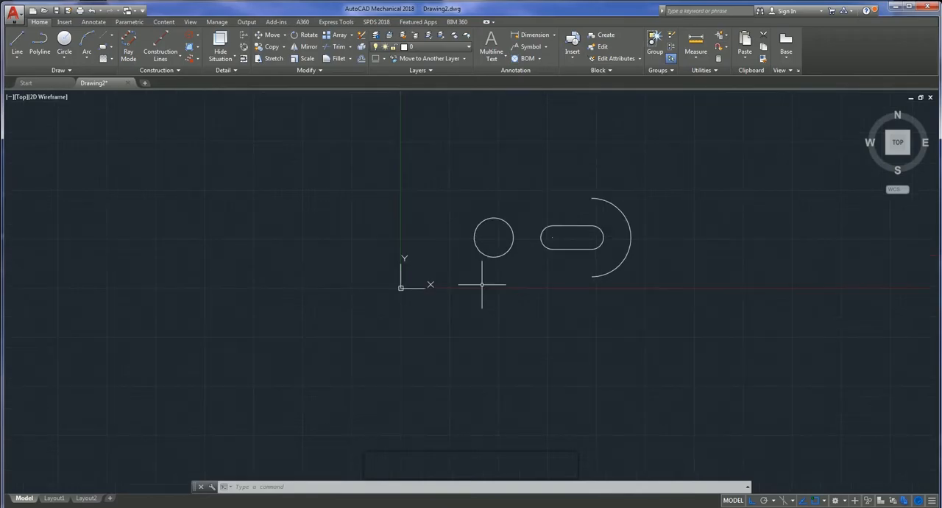
click(15, 44)
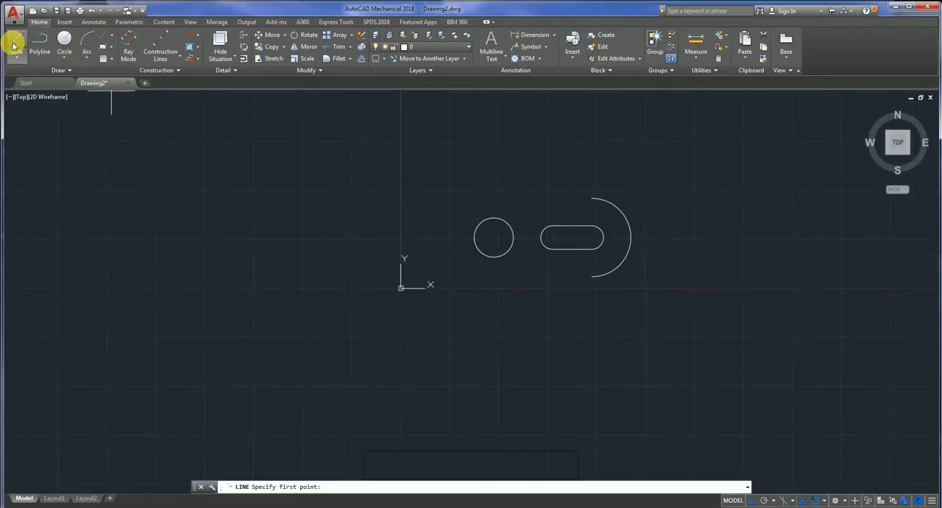
click(493, 237)
text(15)
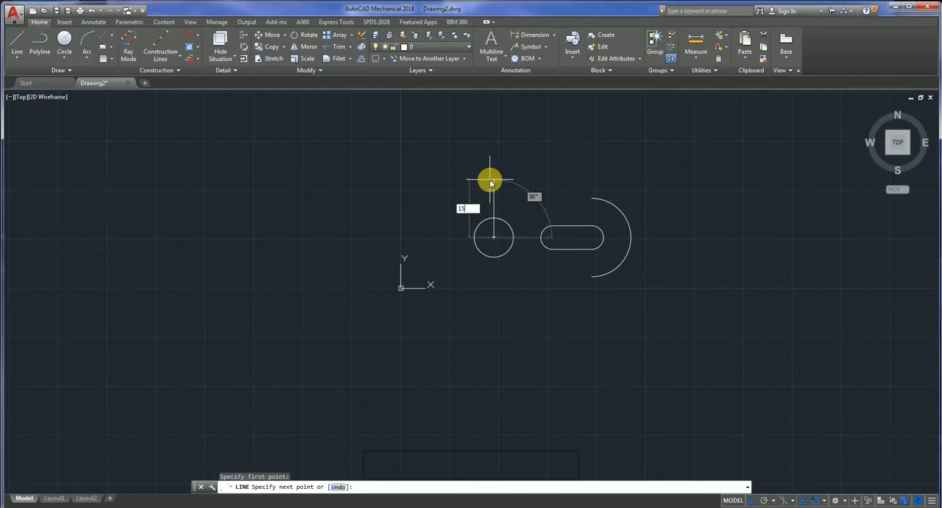
key(Return)
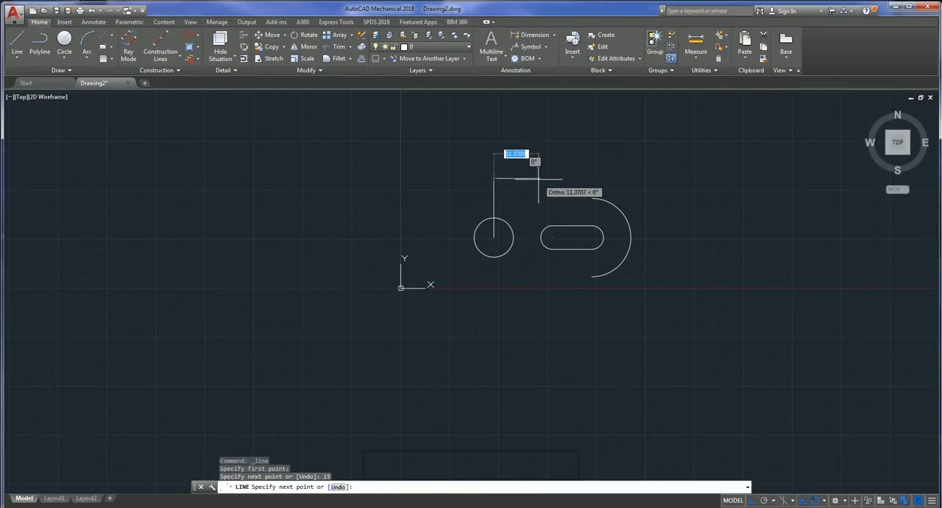
text(7)
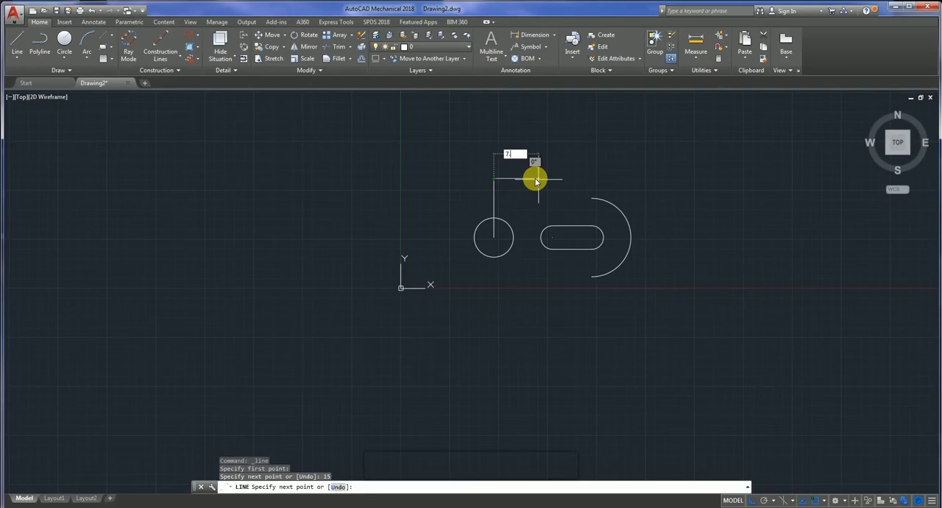
text(.5)
key(Return)
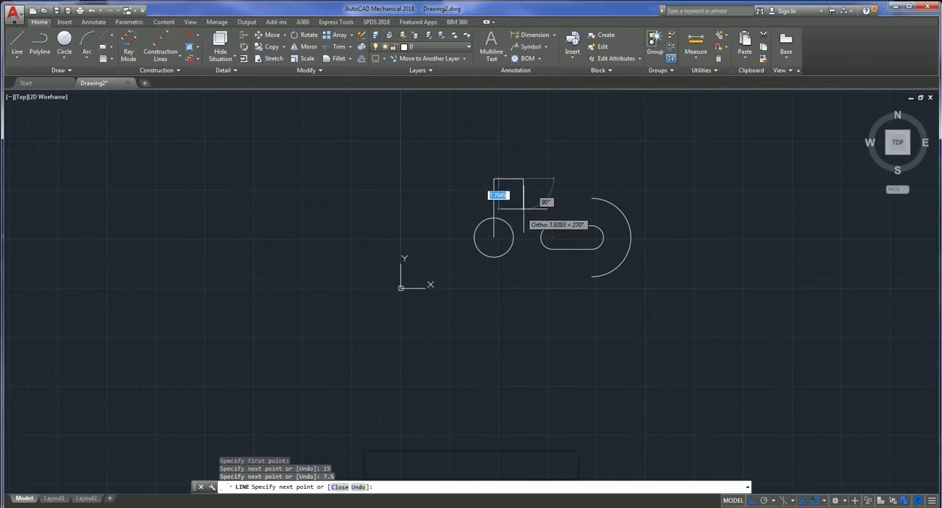
key(Escape)
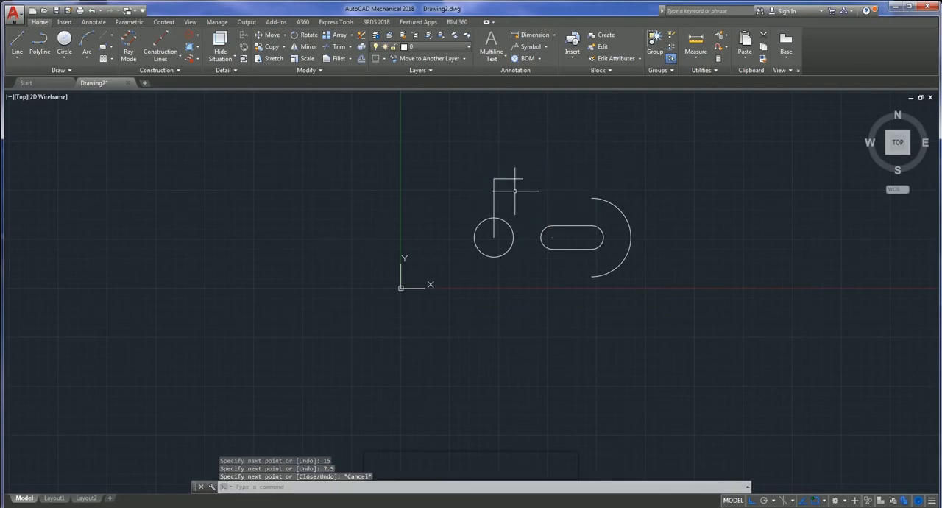
- Draw a 7.5 long horizontal line to the left from the upper end of the 15-long vertical line
key(Return)
click(493, 178)
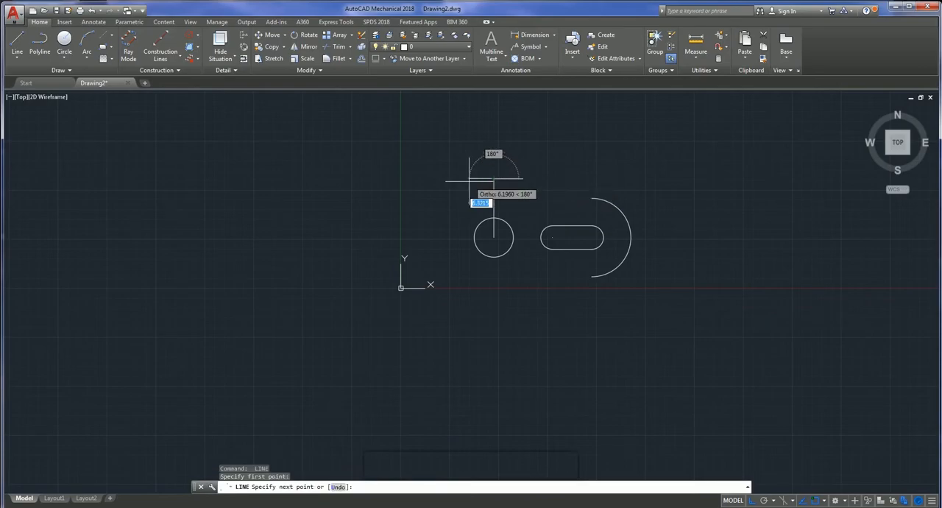
text(7.)
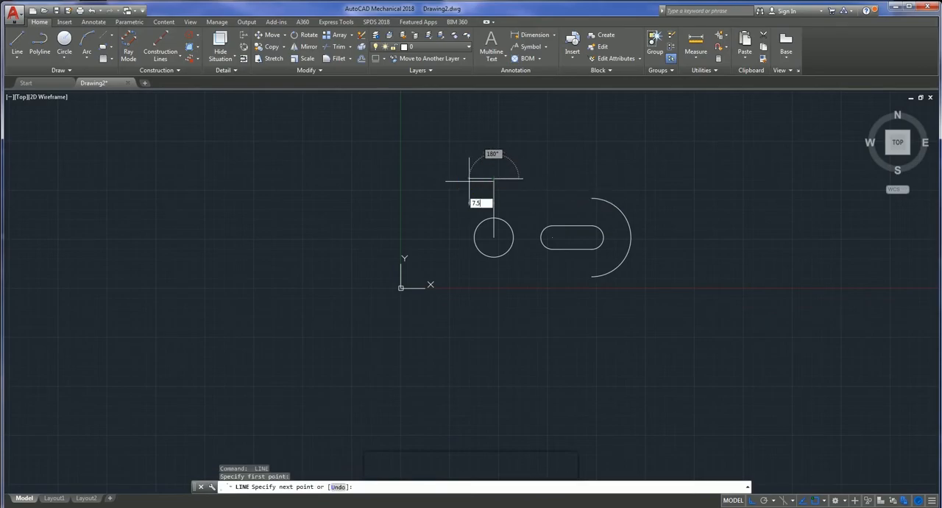
text(5)
key(Return)
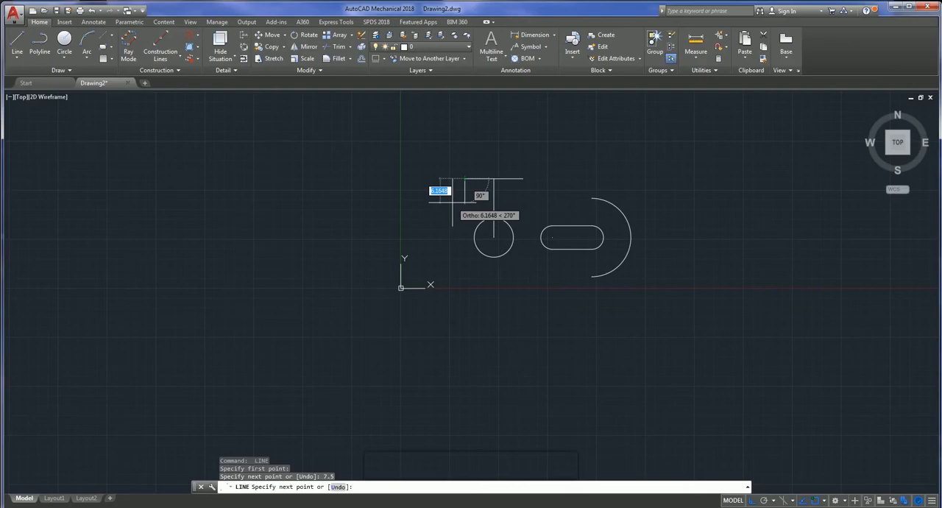
key(Escape)
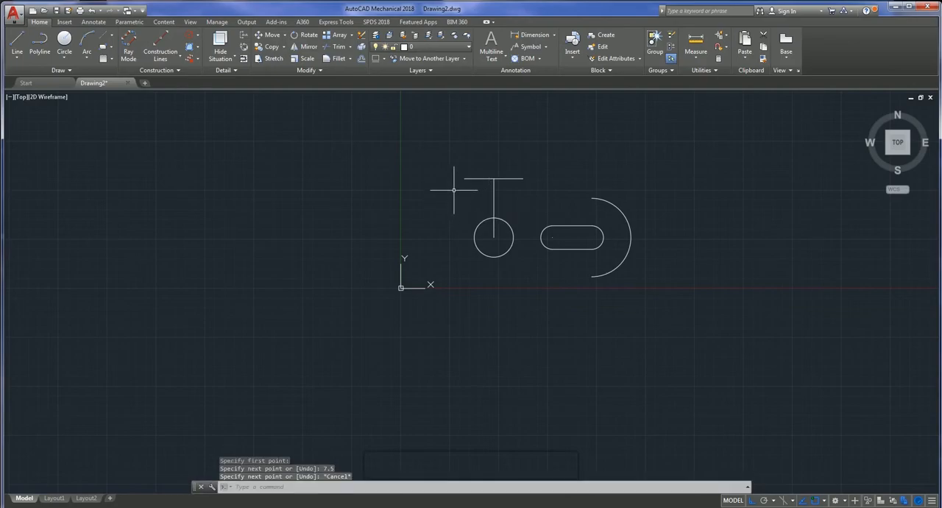
- Draw a 17.5 line left from the radius 10 arc's top end, then straight up to the right end of the upper horizontal edge
click(16, 41)
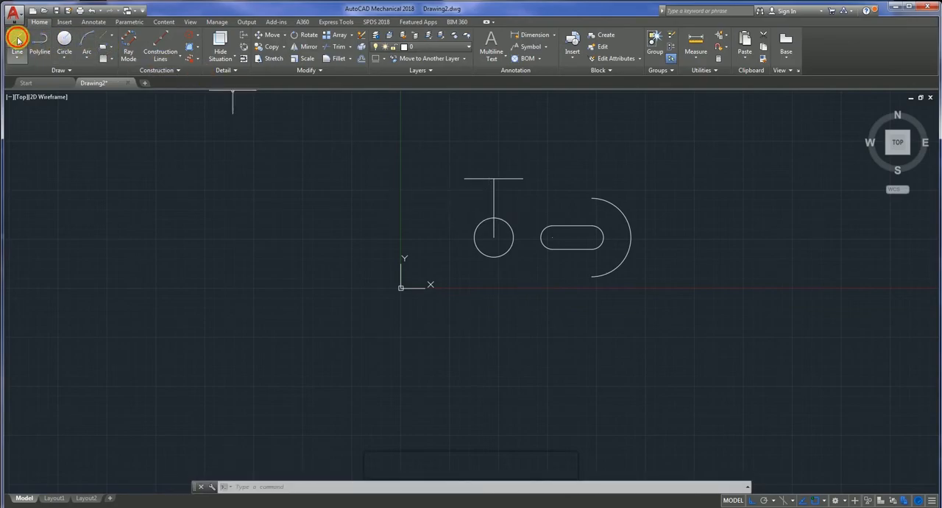
click(591, 199)
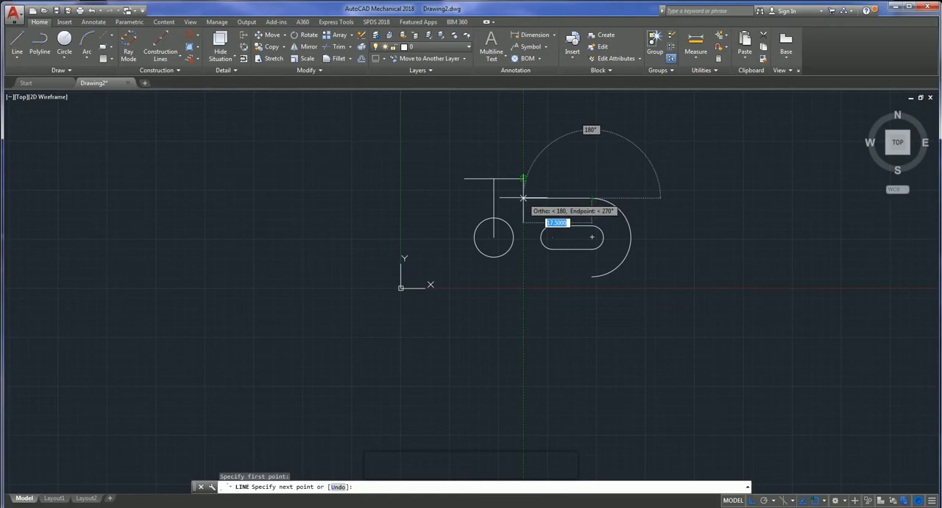
click(523, 198)
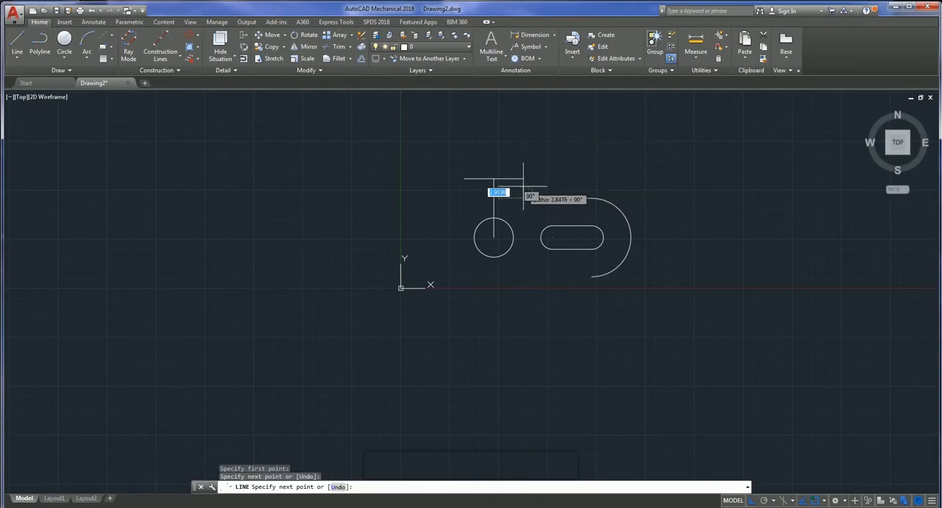
click(582, 192)
key(Escape)
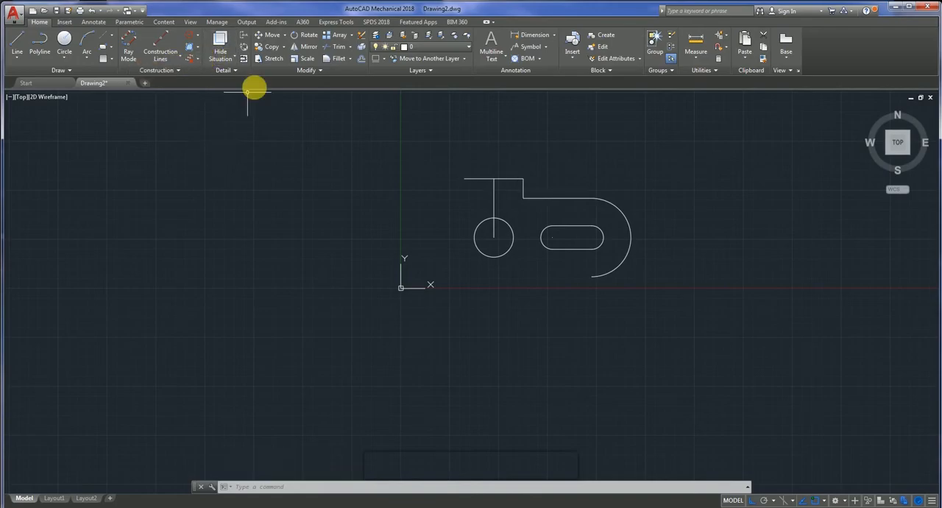
- Fillet the inner corner between the 17.5 horizontal edge and the short vertical step with radius 5
click(339, 59)
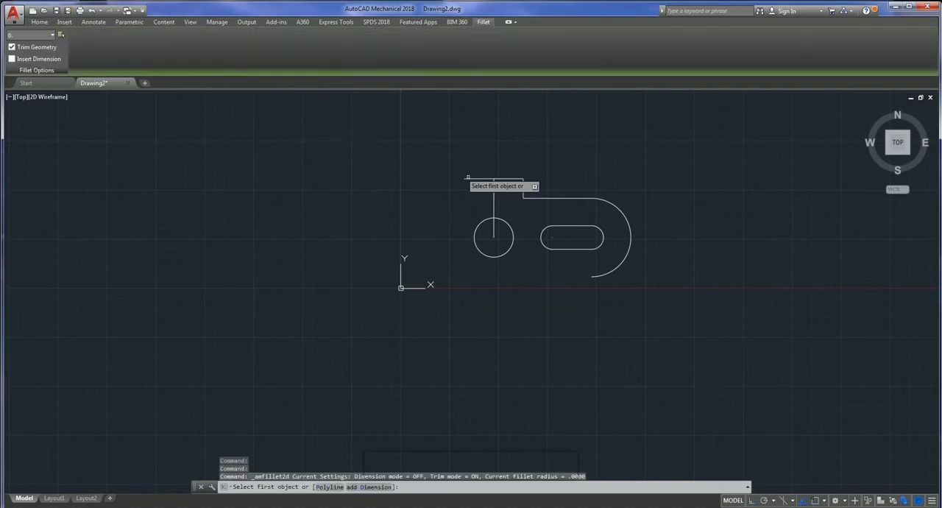
click(534, 197)
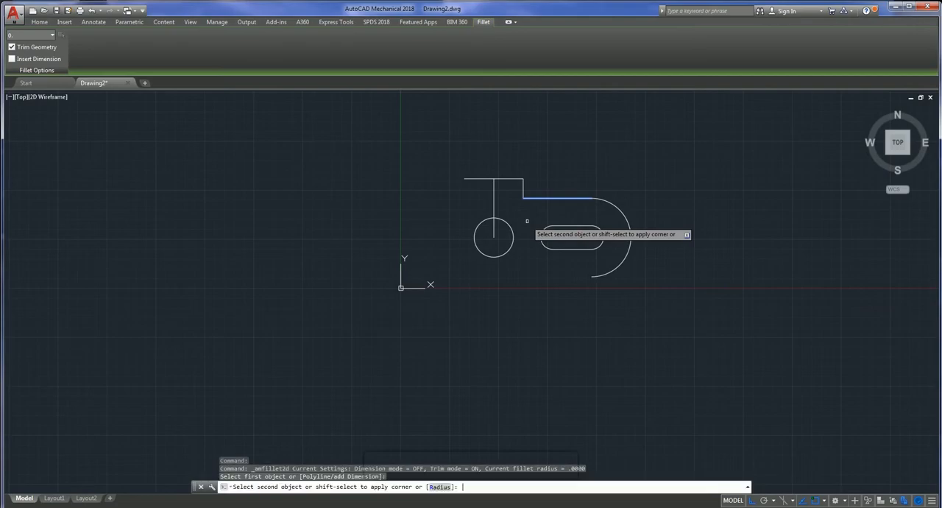
click(439, 488)
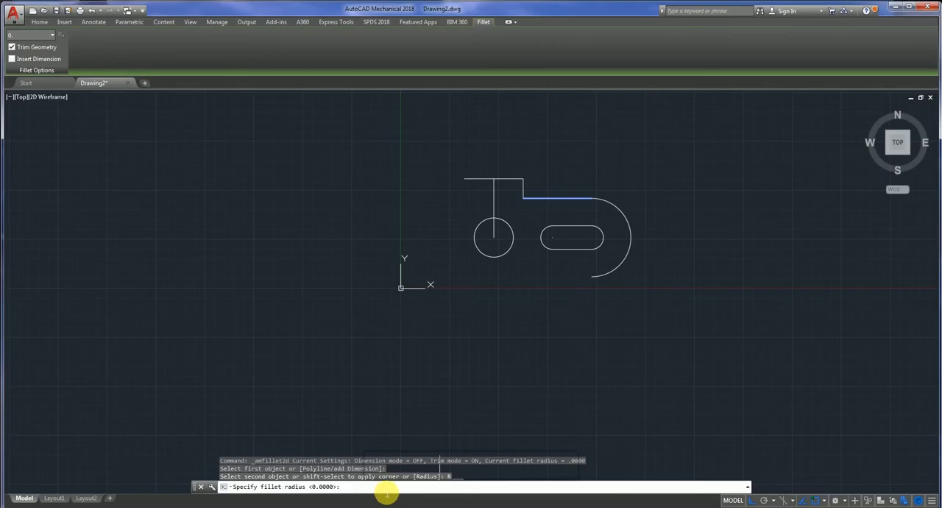
text(5)
key(Return)
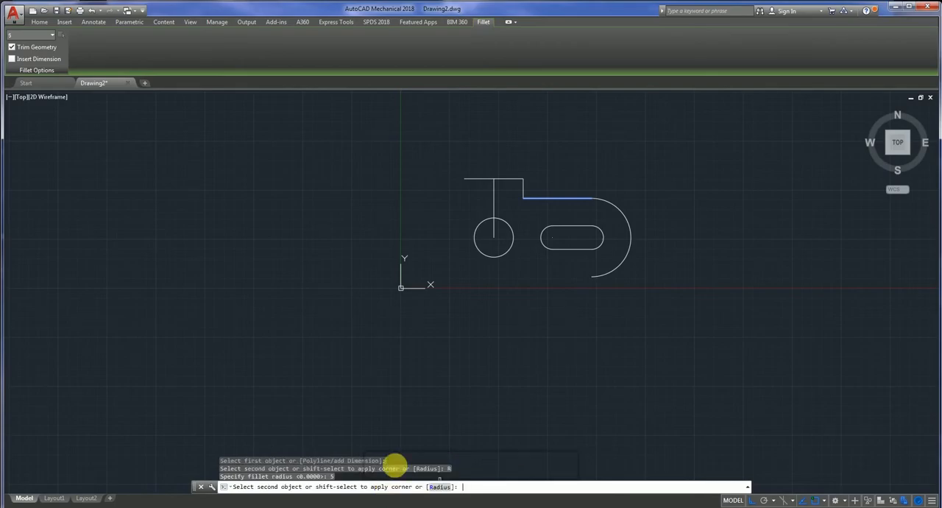
click(524, 186)
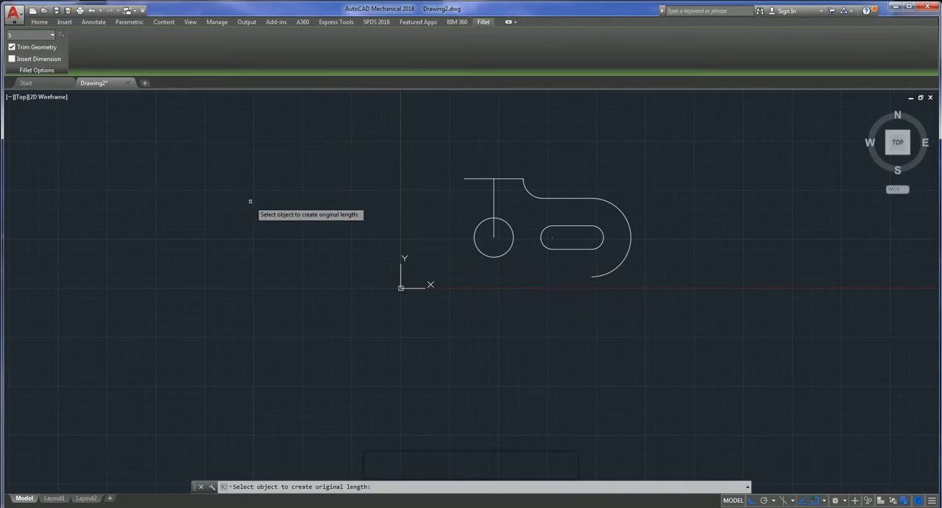
key(Escape)
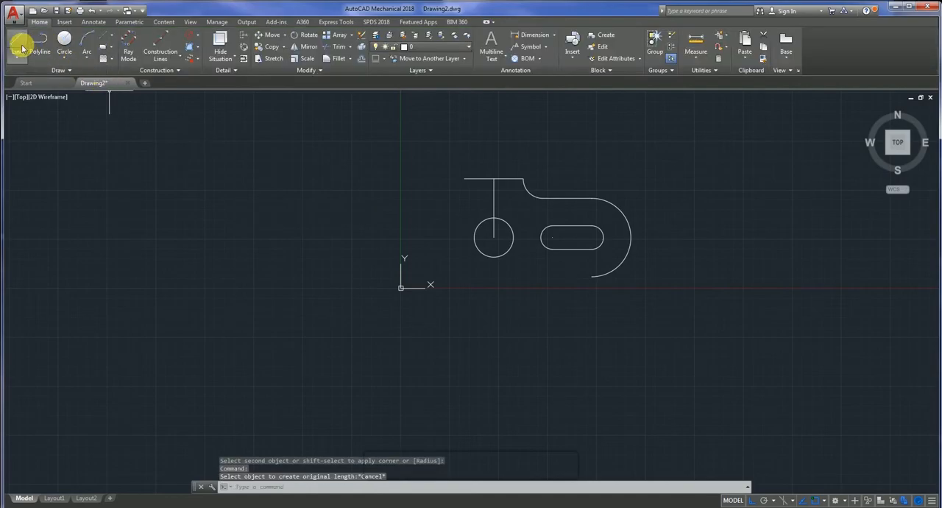
click(20, 46)
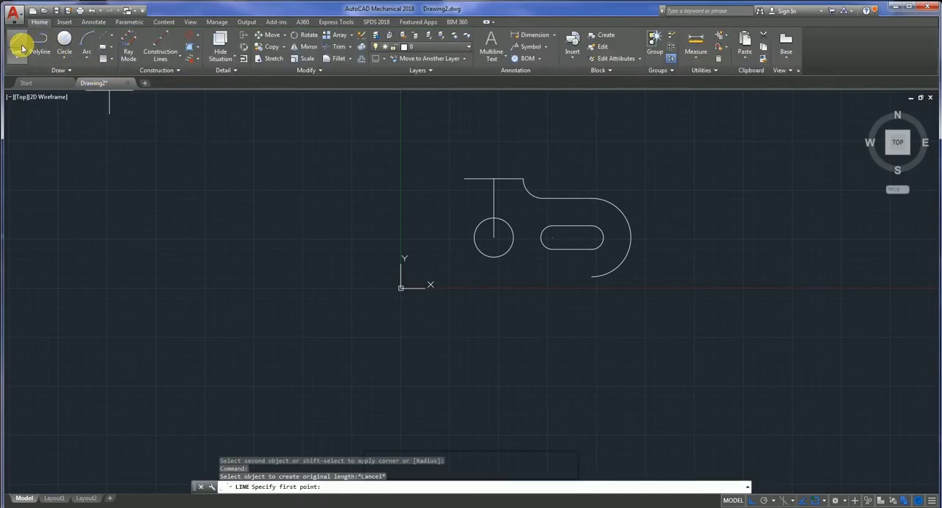
click(592, 276)
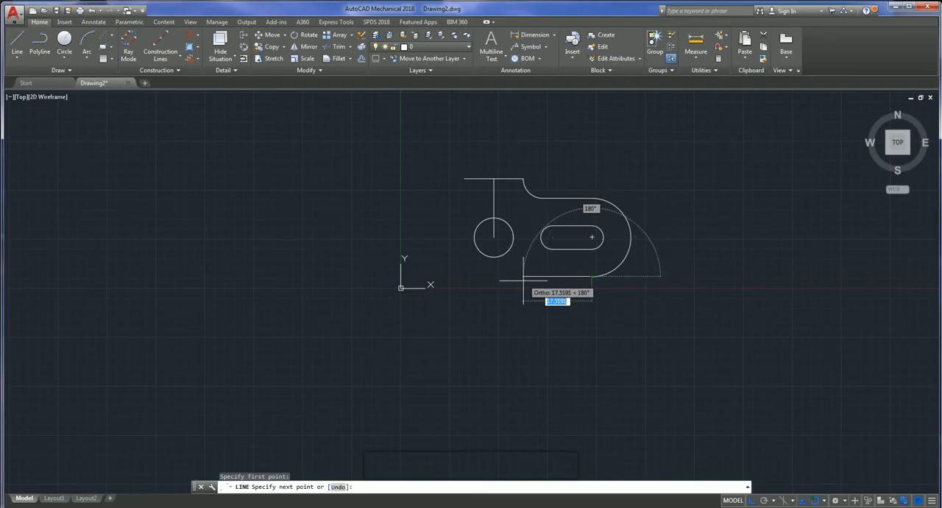
key(Escape)
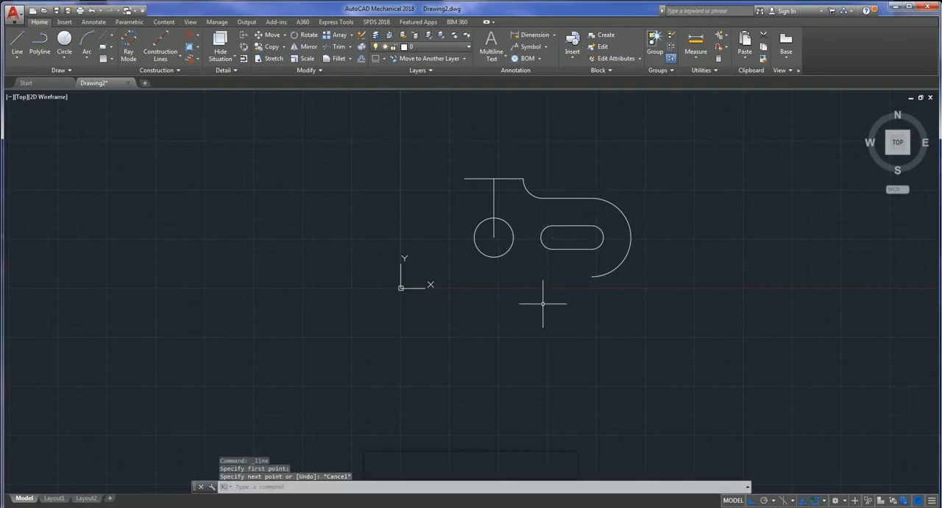
- Draw a 15-long vertical line straight down from the centre of the diameter 10 circle
click(17, 40)
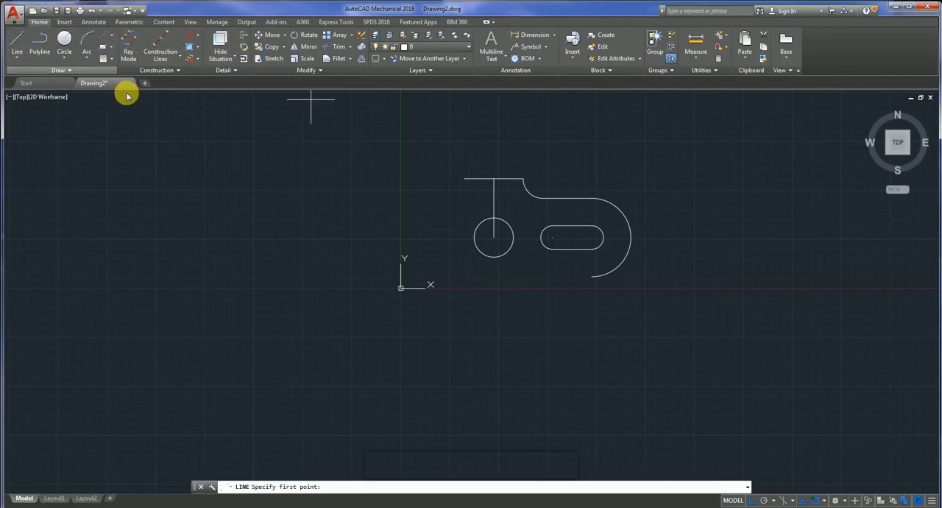
click(493, 237)
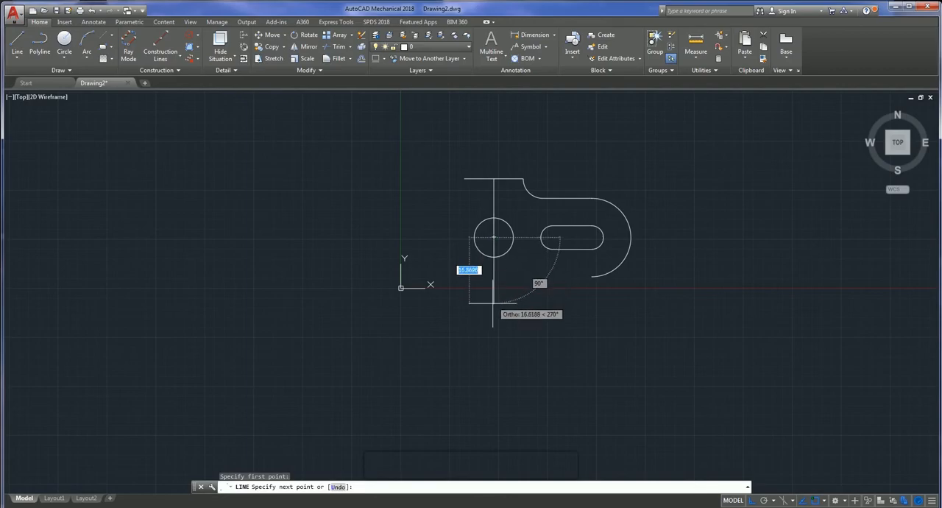
text(1)
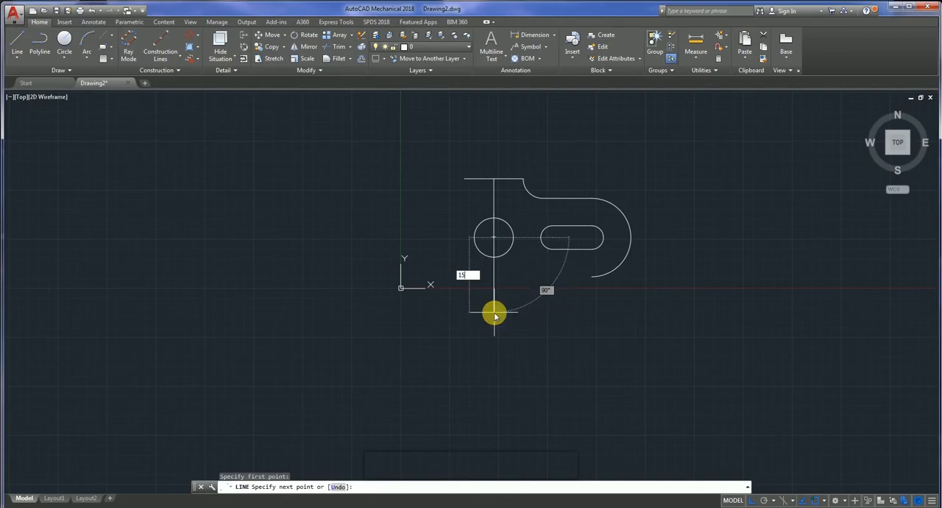
text(5)
key(Return)
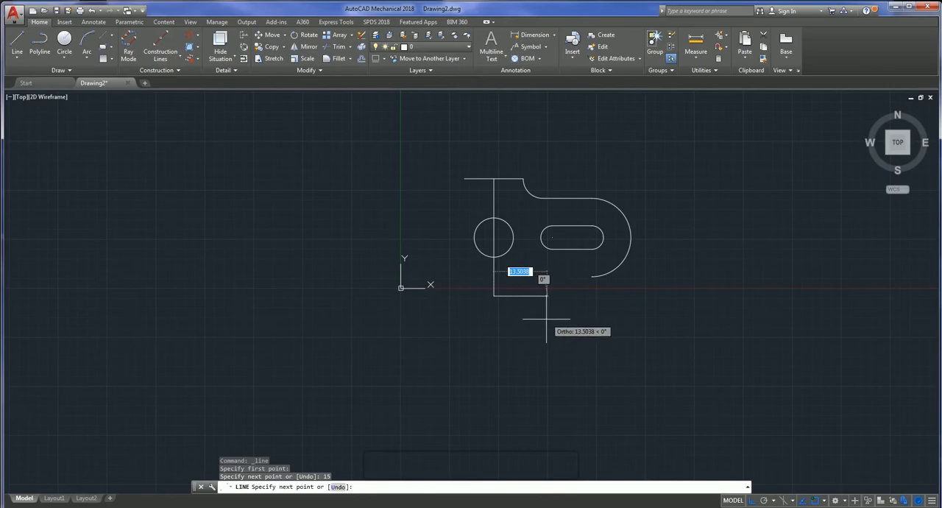
key(Escape)
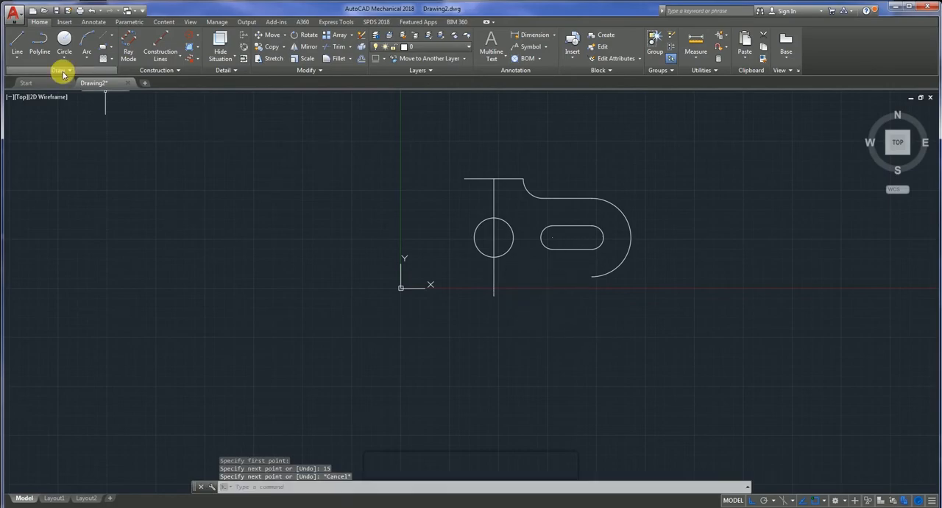
click(16, 46)
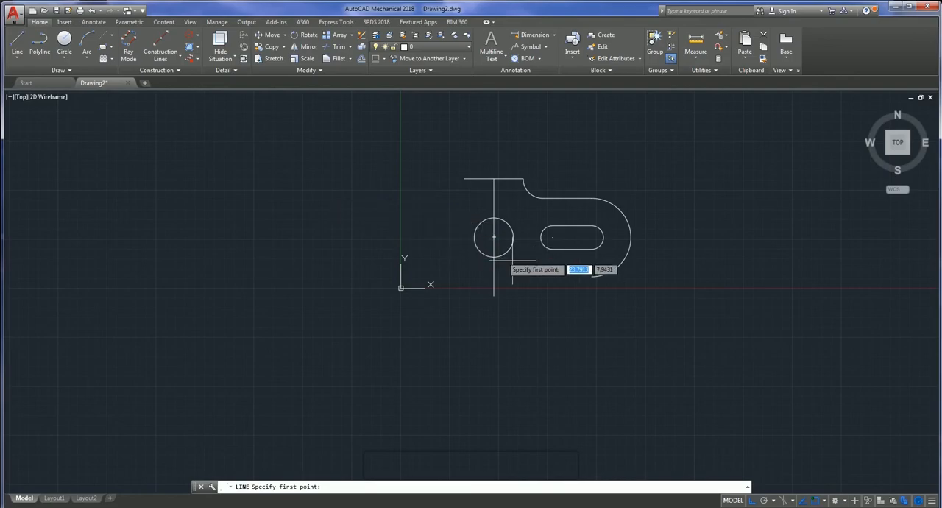
click(593, 276)
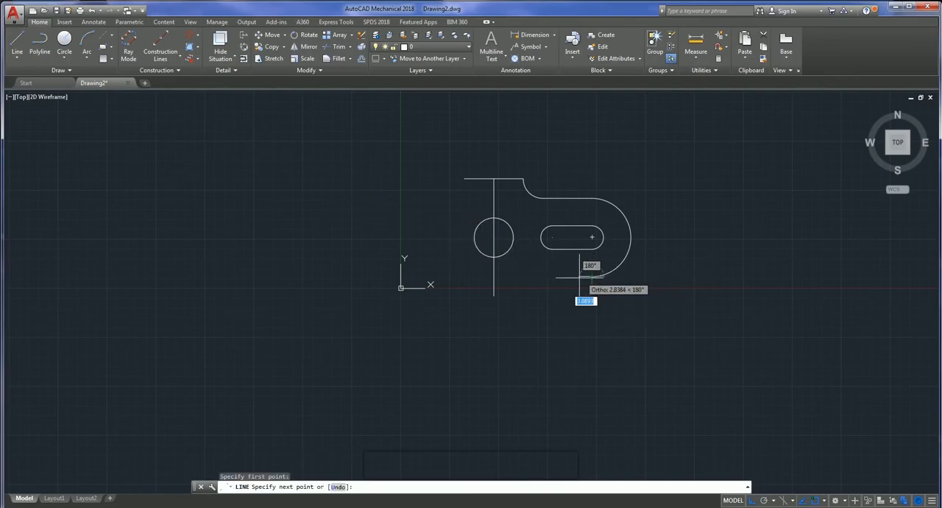
key(Escape)
click(214, 56)
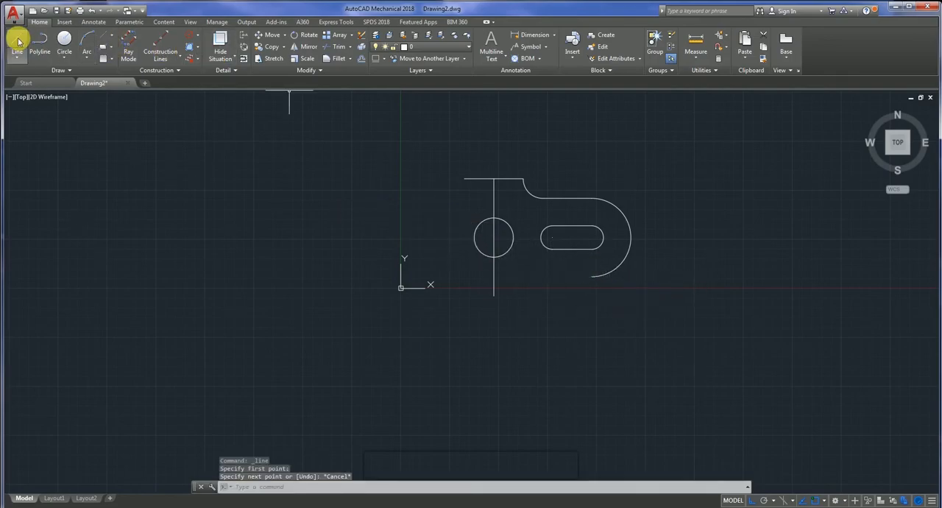
- Draw a 7.5 long horizontal line to the right from the lower end of the downward vertical line
click(18, 41)
click(493, 296)
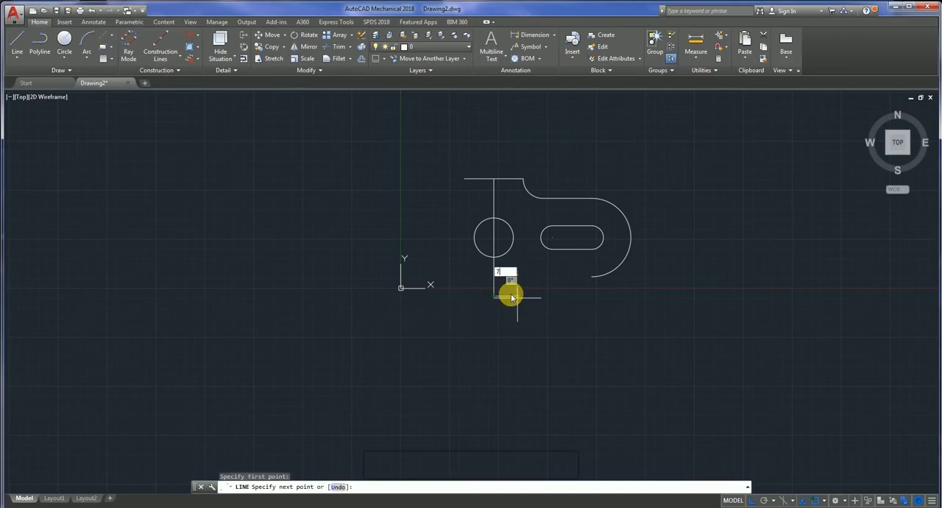
text(7.5)
key(Return)
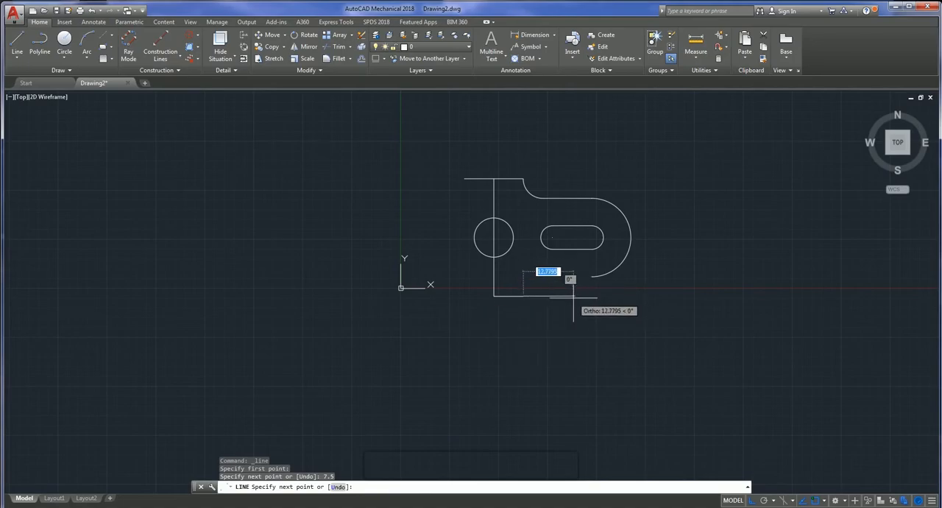
key(Escape)
- Draw a 17.5 line left from the radius 10 arc's lower end, then straight down to the right end of the lower horizontal edge
click(24, 45)
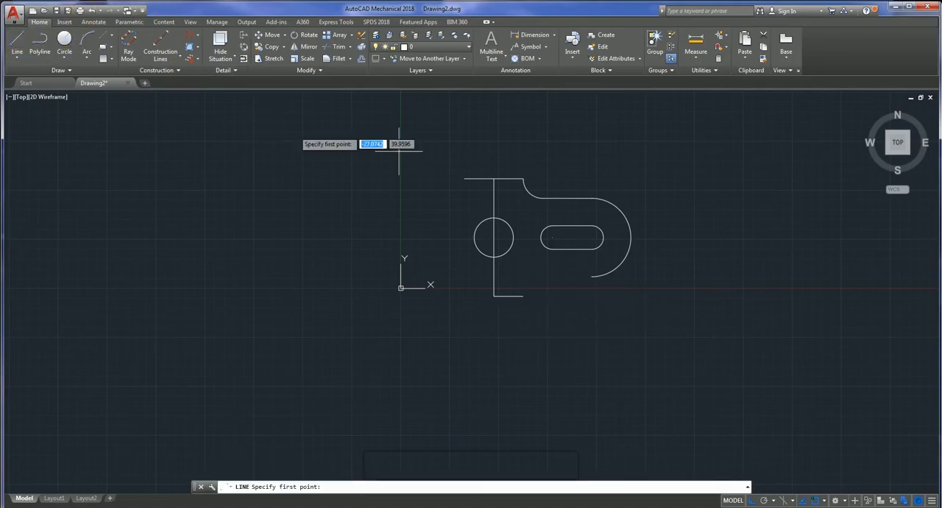
click(591, 276)
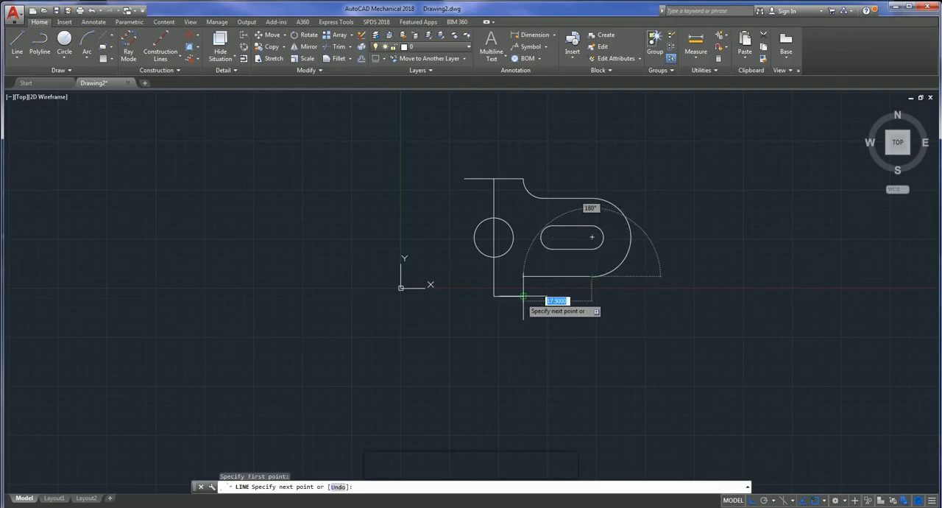
click(522, 276)
click(522, 296)
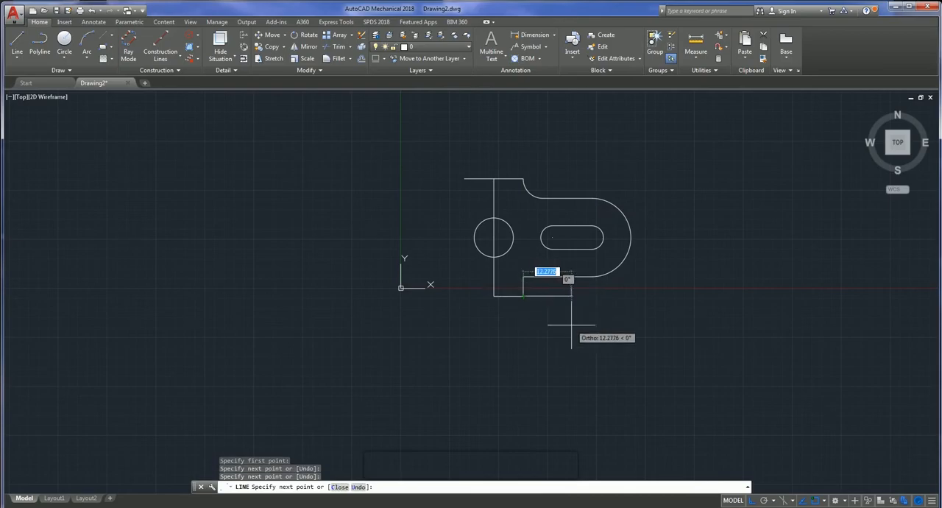
key(Escape)
- Fillet the lower inner corner between the 17.5 horizontal edge and the short vertical step with radius 5
scroll(546, 321, down, 3)
scroll(544, 318, up, 3)
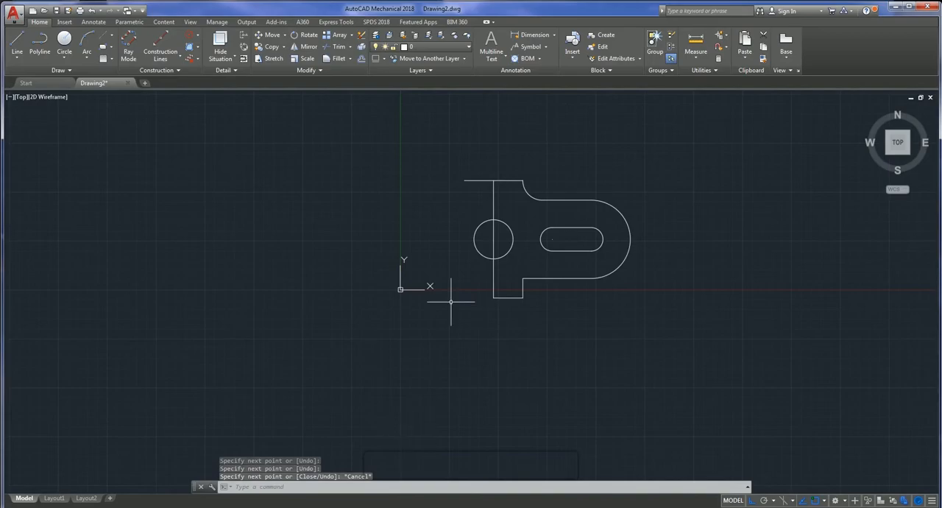
click(337, 61)
click(534, 278)
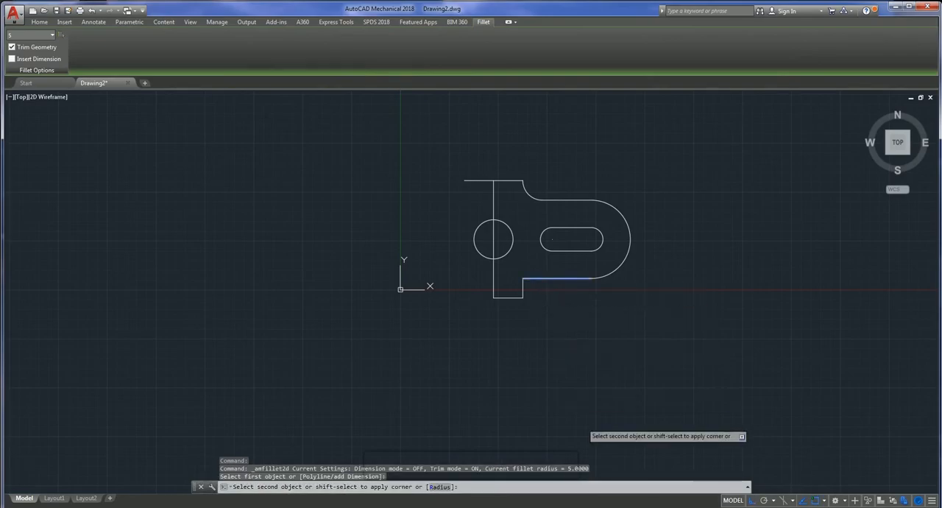
click(440, 487)
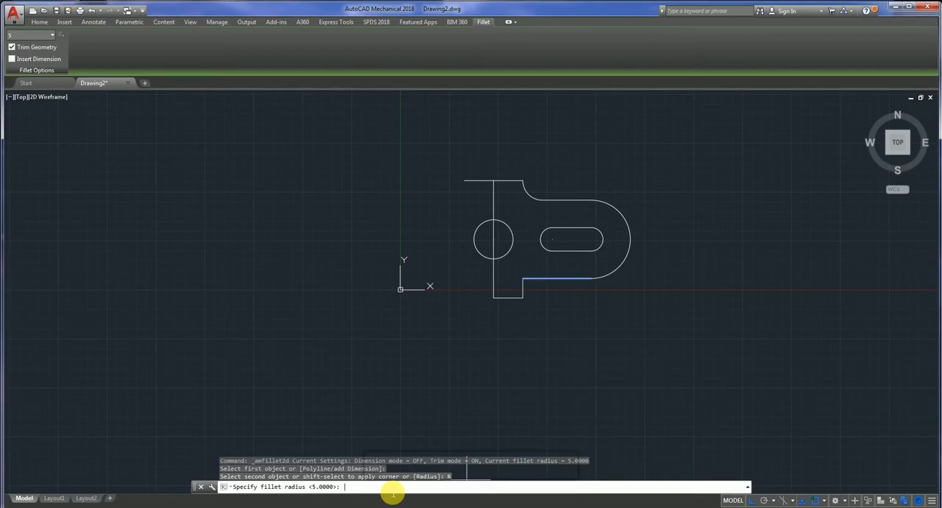
text(5)
key(Return)
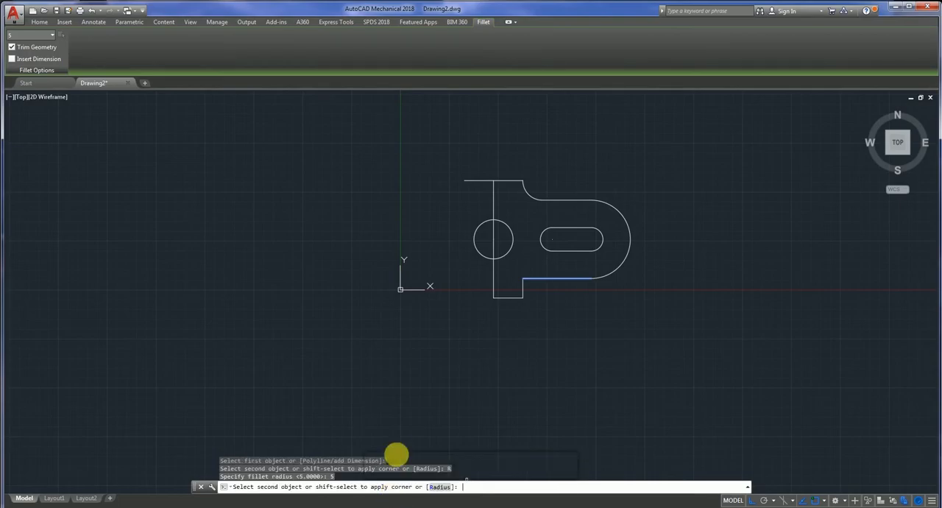
click(522, 292)
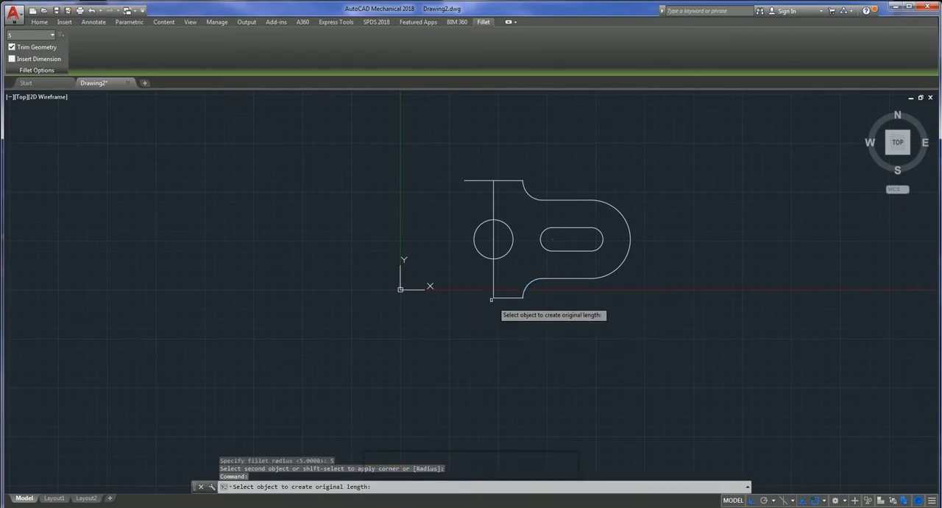
key(Escape)
- Delete the two vertical construction lines running up and down from the diameter 10 circle's centre
scroll(465, 298, down, 2)
scroll(465, 298, up, 2)
scroll(480, 290, up, 2)
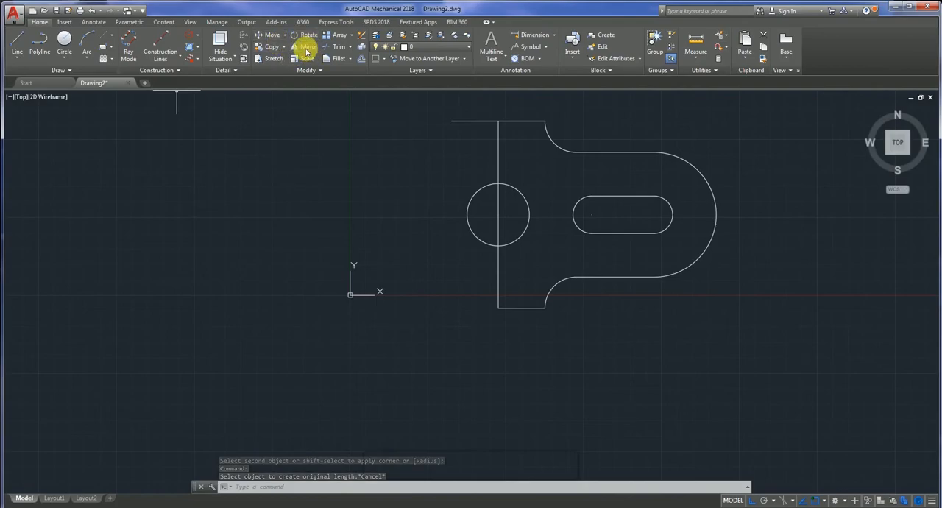
click(499, 148)
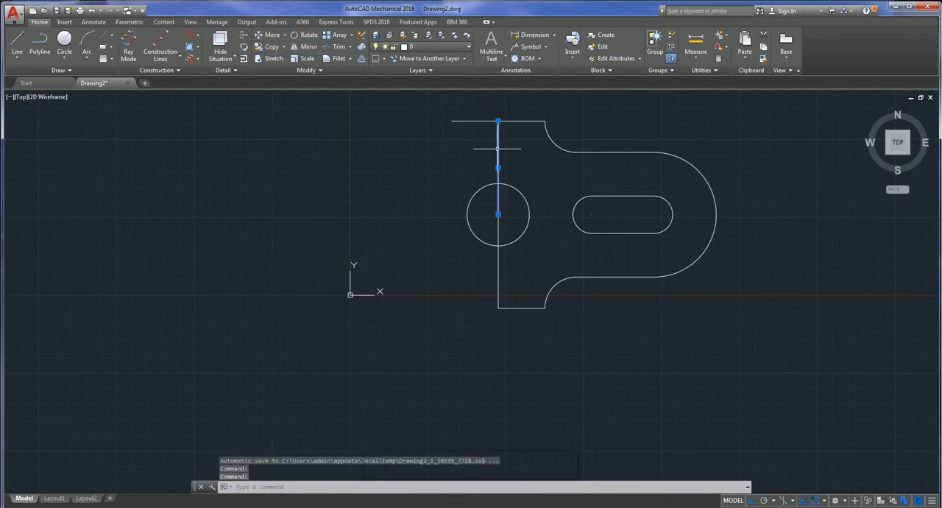
click(499, 275)
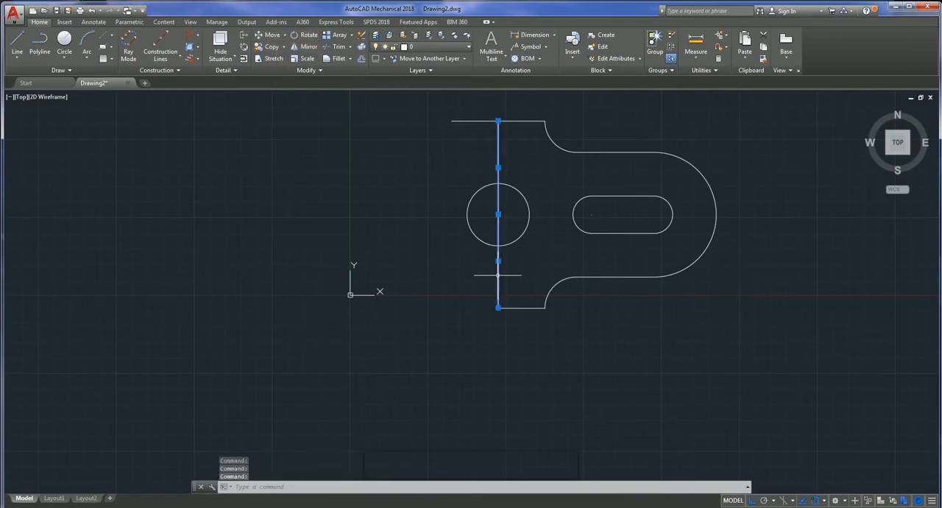
key(Delete)
- Extend the lower horizontal edge with a 7.5 long line drawn to the left from its left end
scroll(505, 253, down, 2)
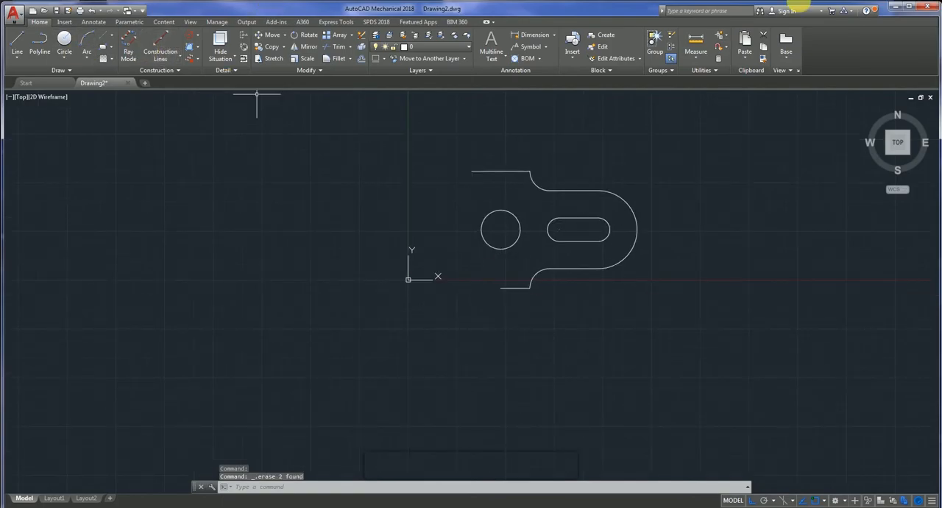
click(16, 43)
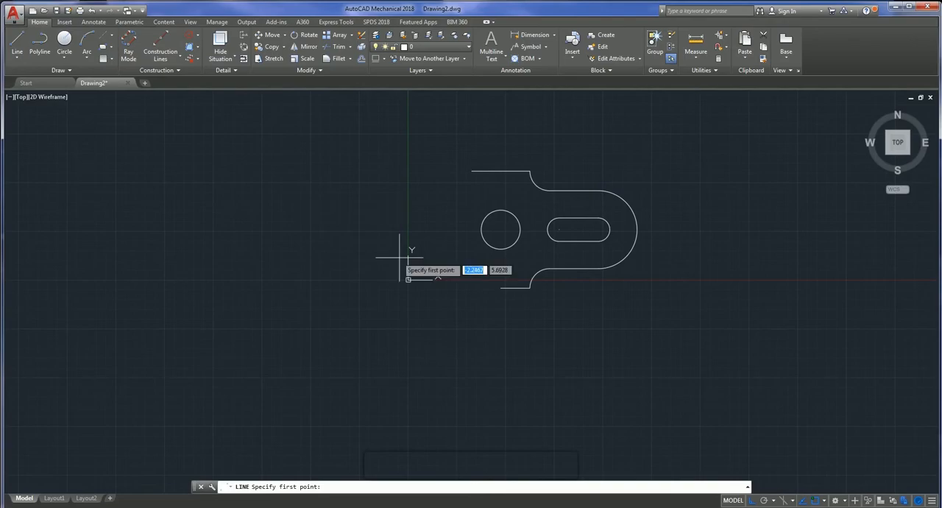
click(501, 287)
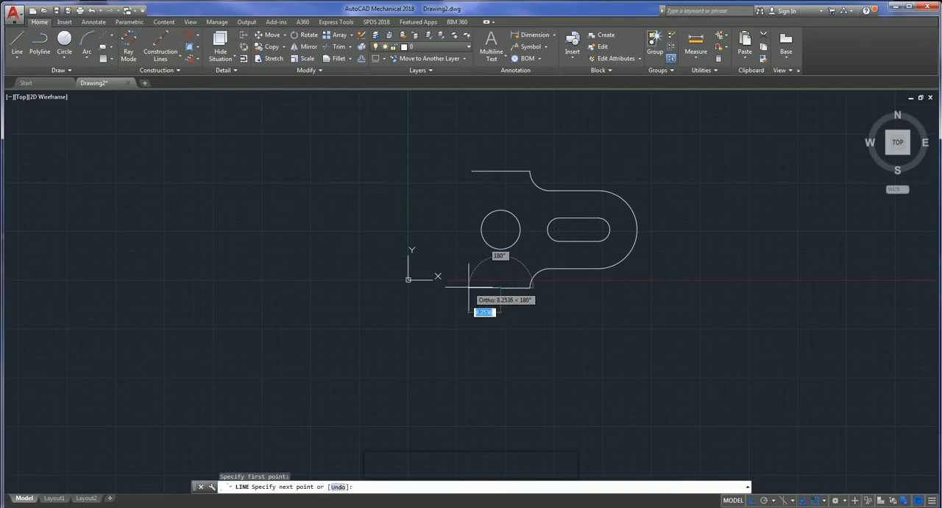
text(7)
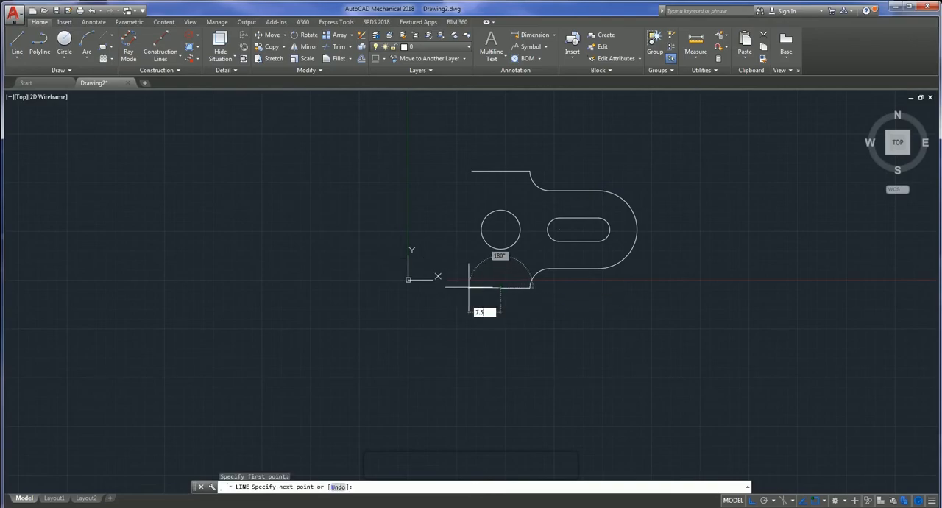
text(.5)
key(Return)
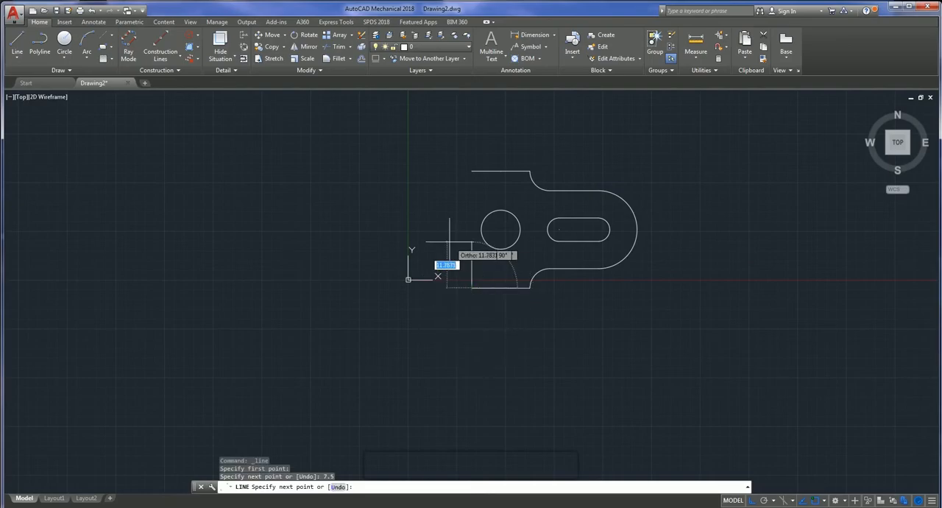
key(Escape)
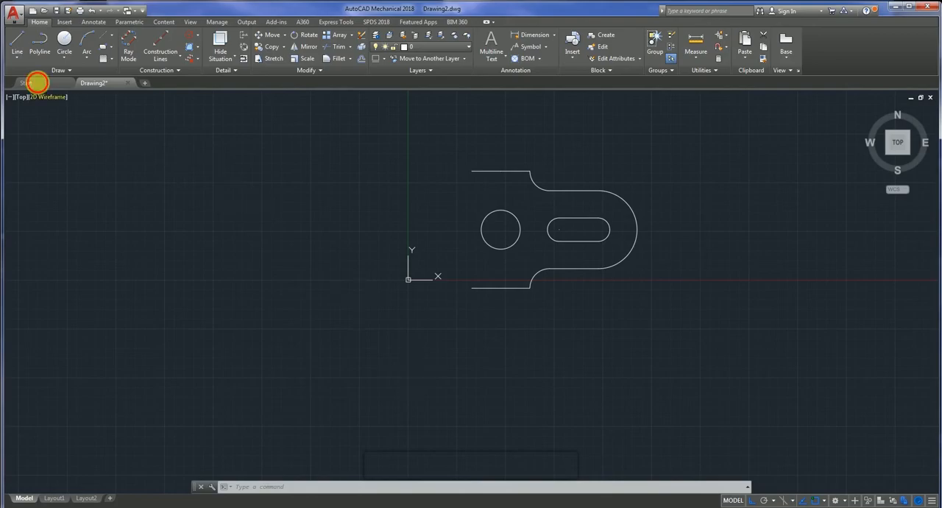
- Draw a line from the lower edge's left end 7.5 further left, then 7.5 straight up
click(18, 41)
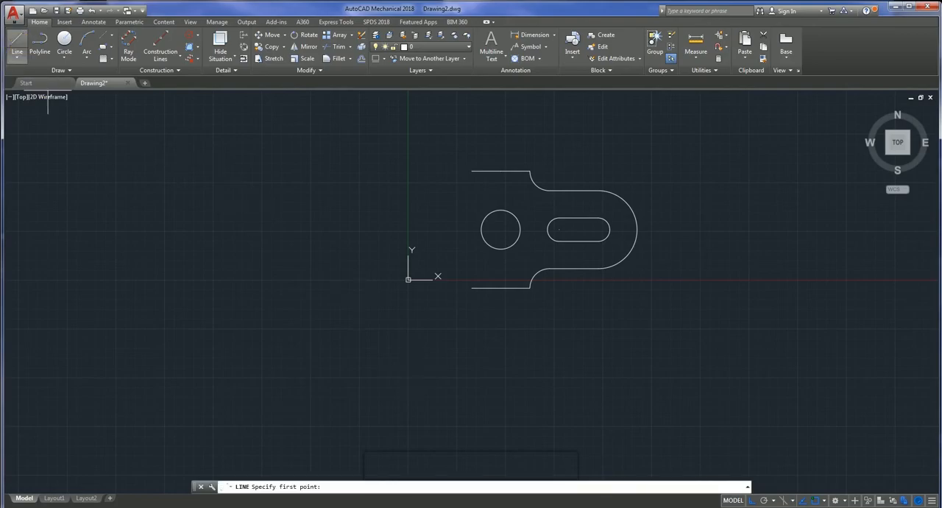
click(471, 287)
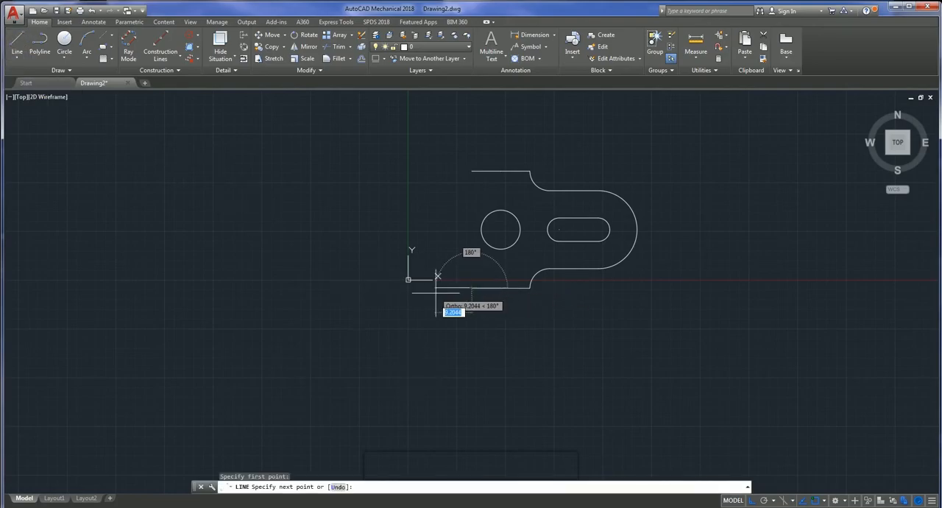
text(7)
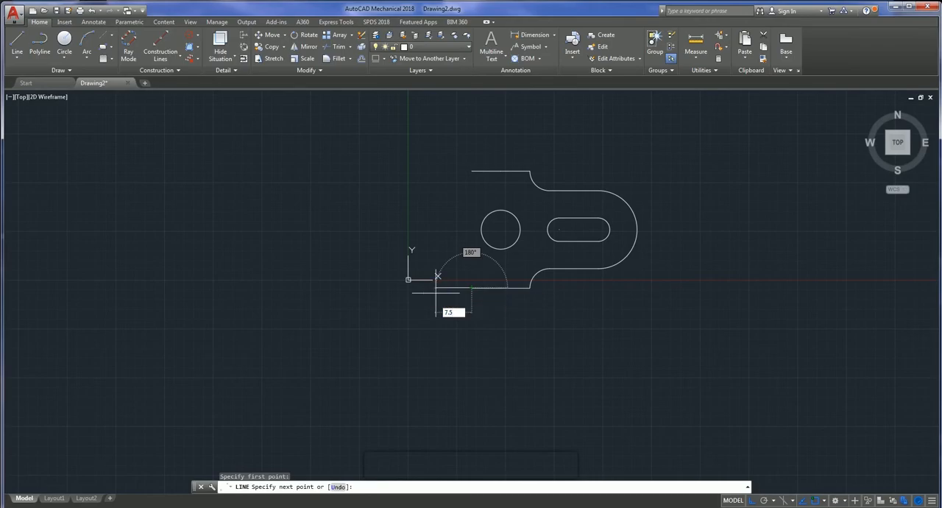
text(.5)
key(Return)
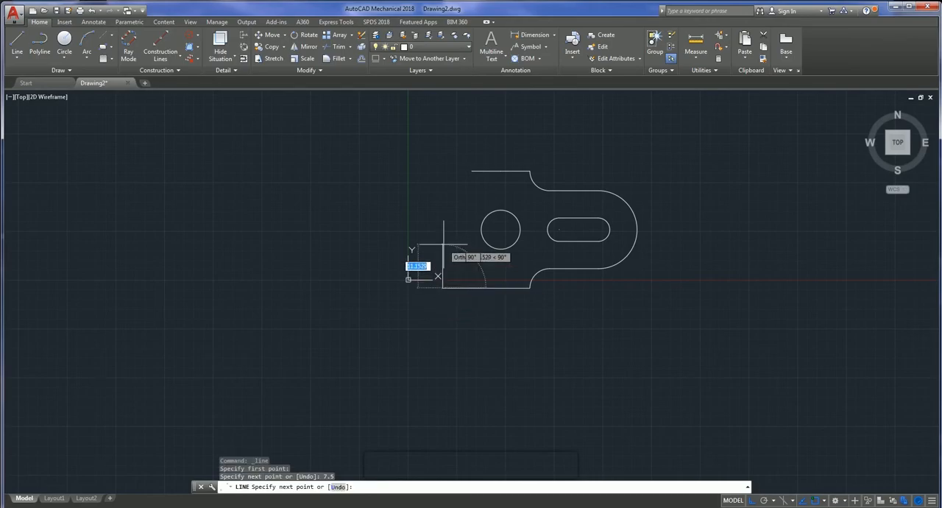
text(7.5)
key(Return)
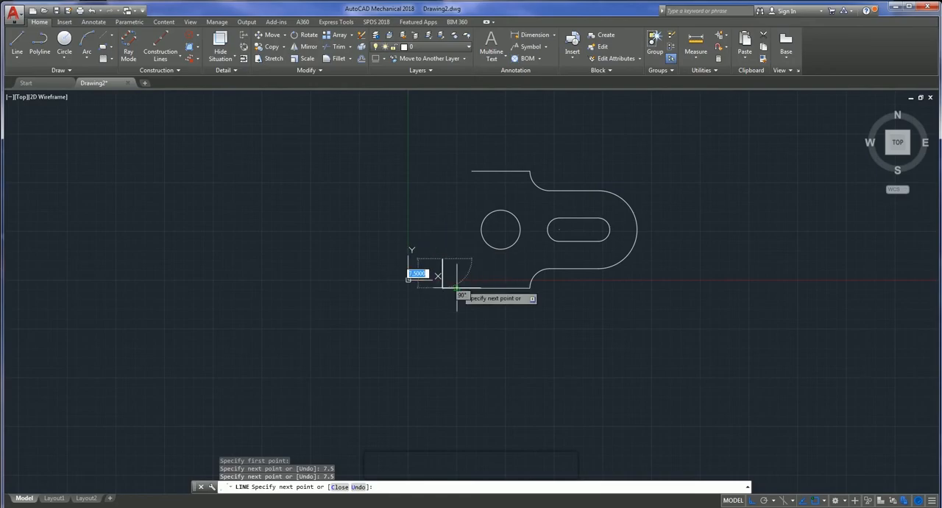
key(Escape)
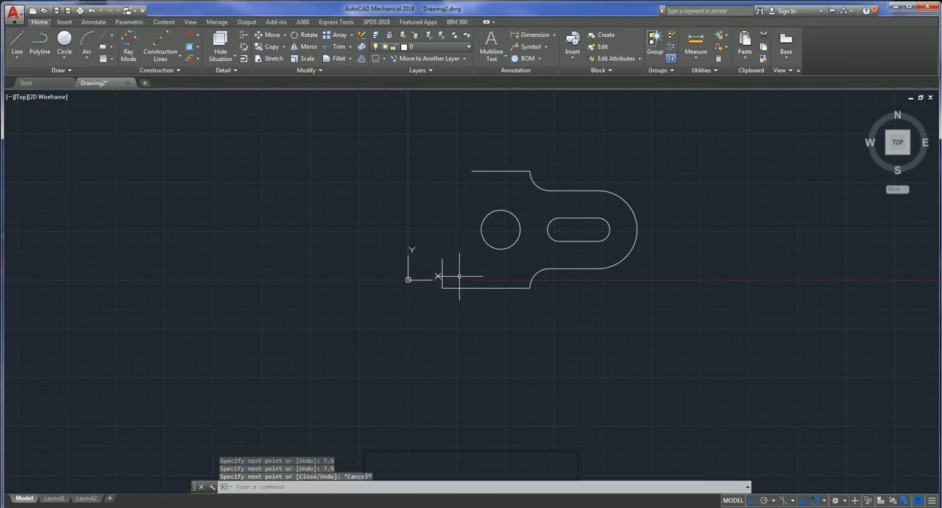
- With Ortho off, draw a diagonal line from the 7.5 vertical line's upper end to the lower horizontal edge's original left end
click(22, 46)
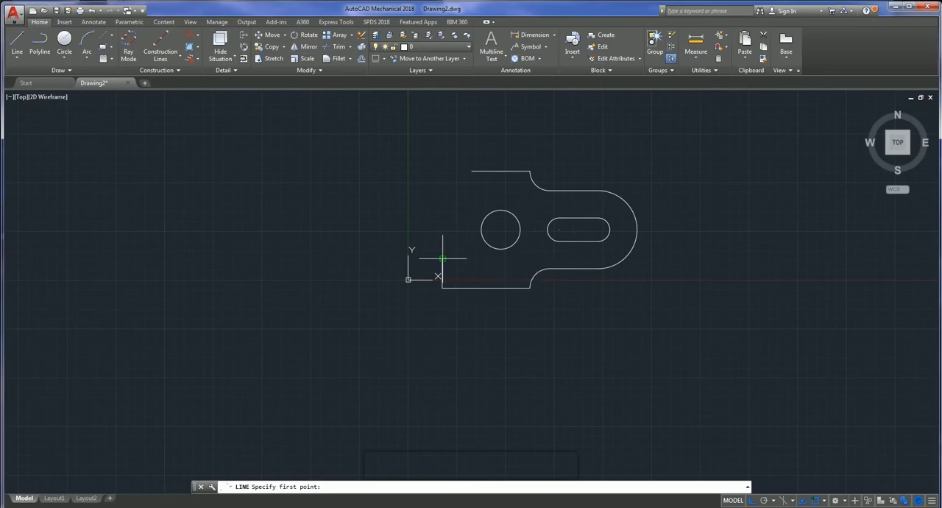
click(442, 258)
click(752, 501)
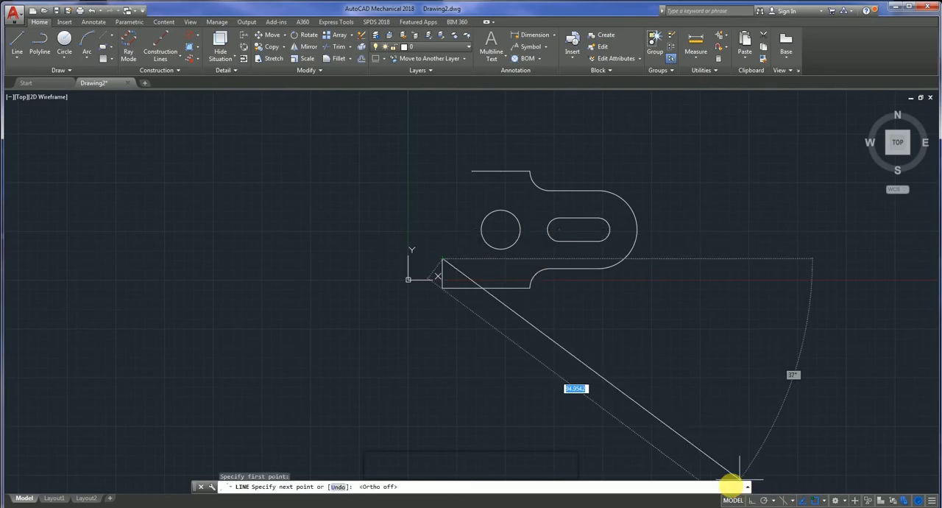
scroll(456, 287, up, 9)
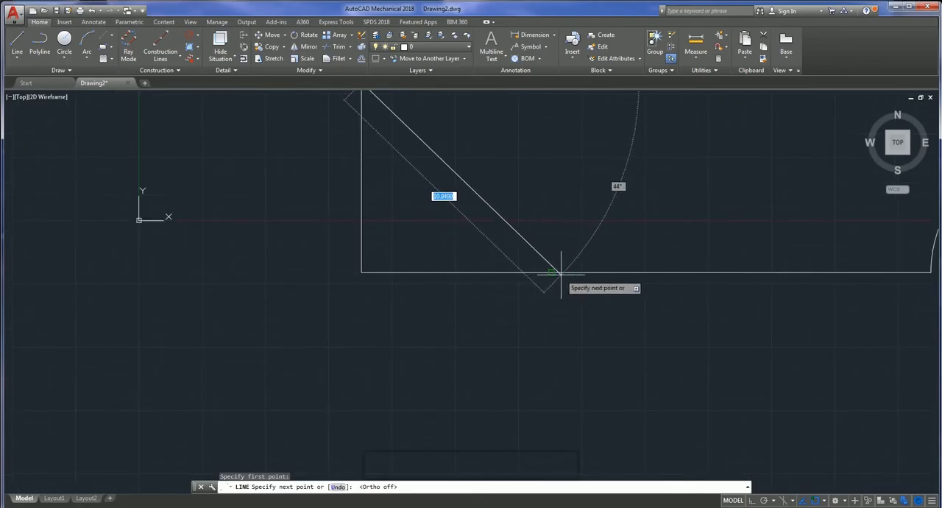
click(550, 272)
scroll(550, 272, down, 8)
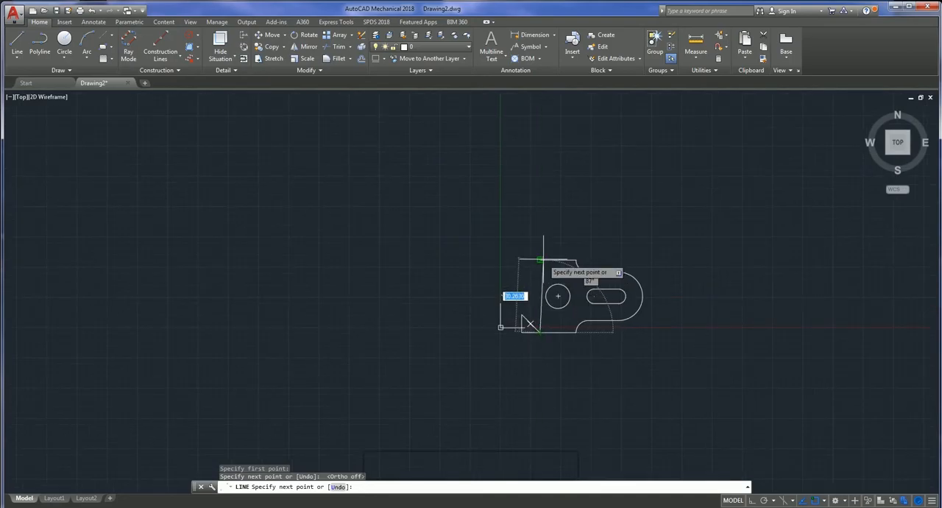
key(Escape)
- Delete the two 7.5 long construction lines forming the lower left corner outside the diagonal
scroll(515, 319, up, 5)
click(505, 314)
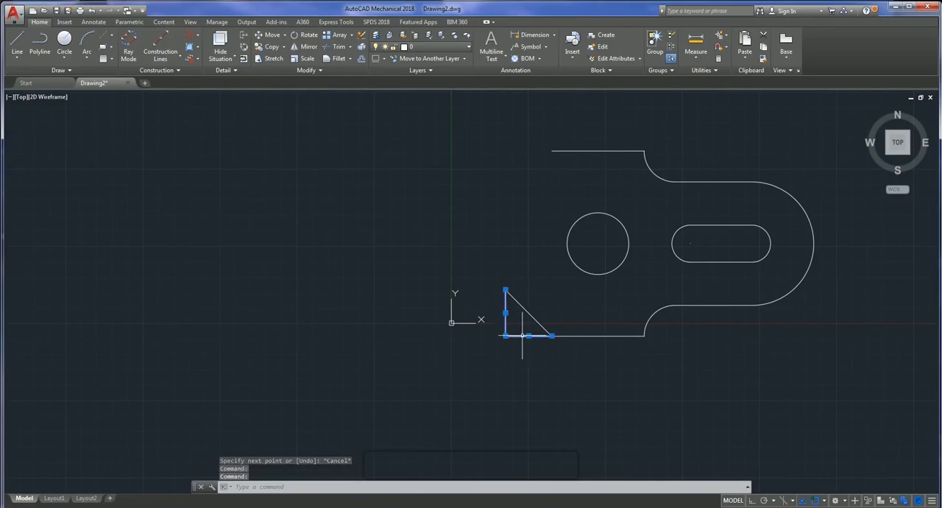
key(Delete)
- With Ortho on, draw a line from the upper horizontal edge's left end 7.5 further left and 7.5 straight down
scroll(512, 346, down, 4)
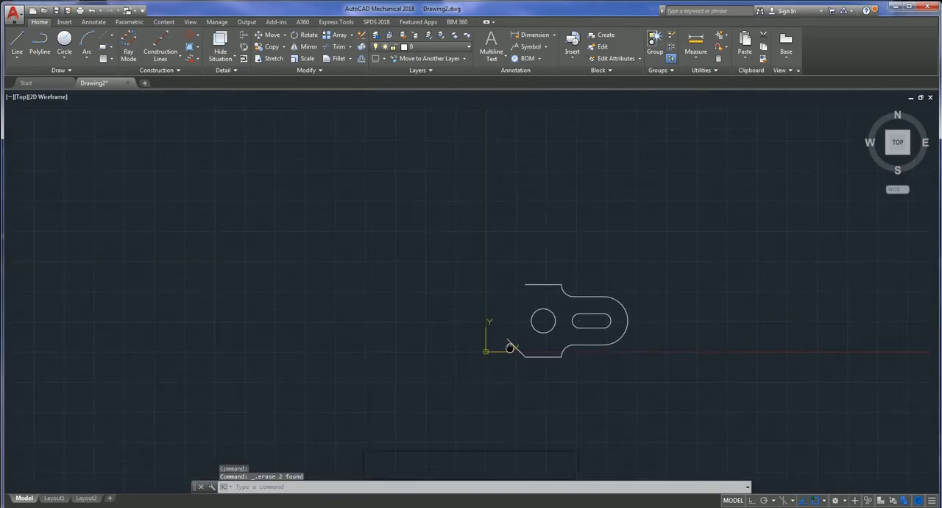
click(17, 41)
scroll(467, 269, up, 2)
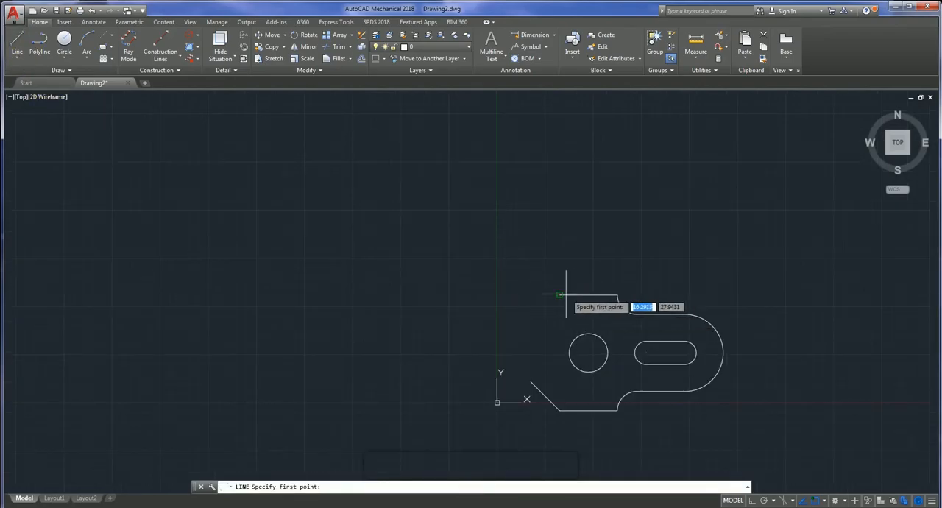
click(559, 295)
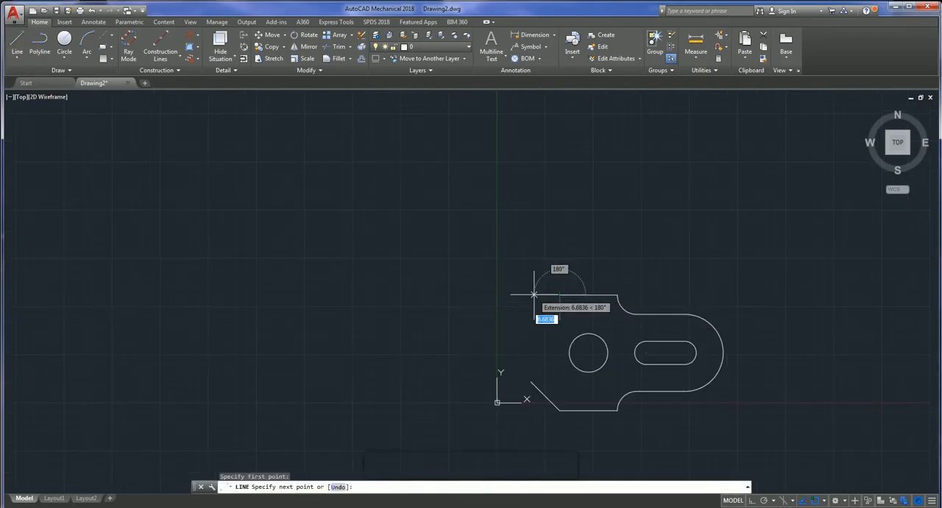
click(763, 499)
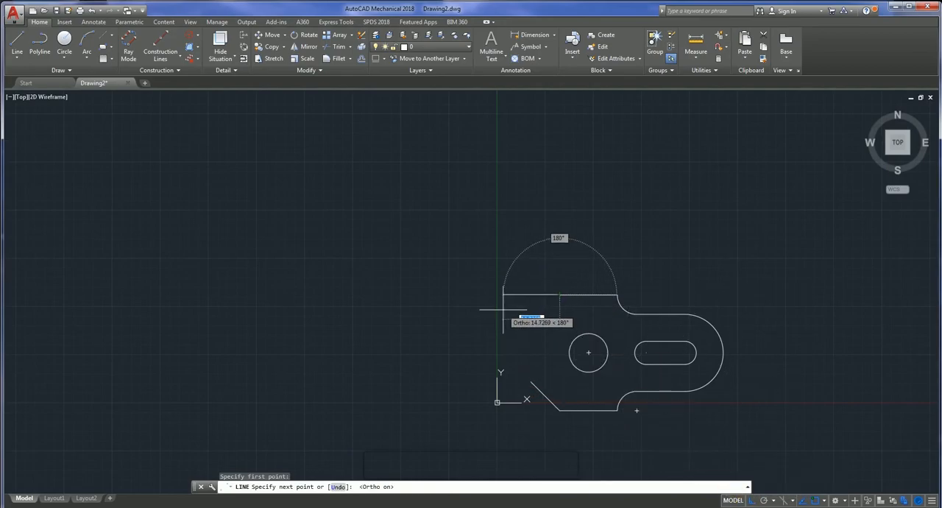
text(7.5)
key(Return)
text(7.)
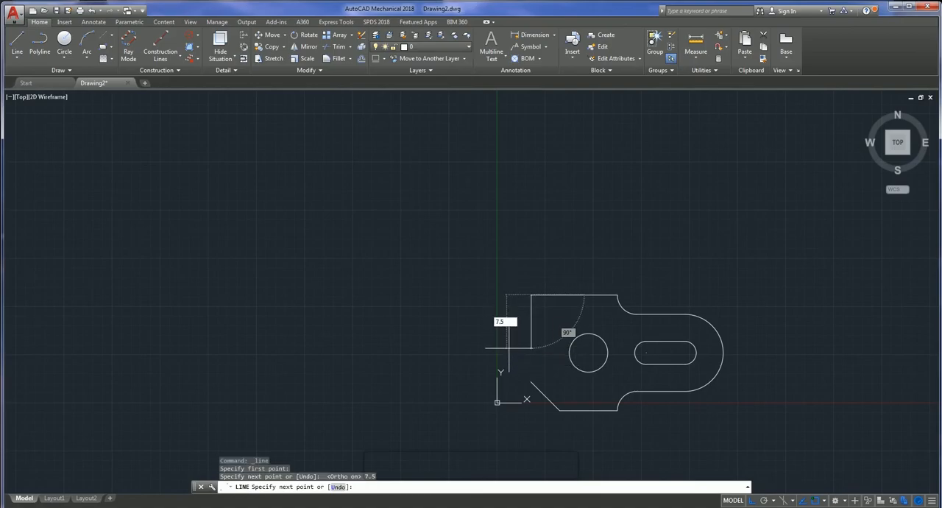
key(Return)
key(Escape)
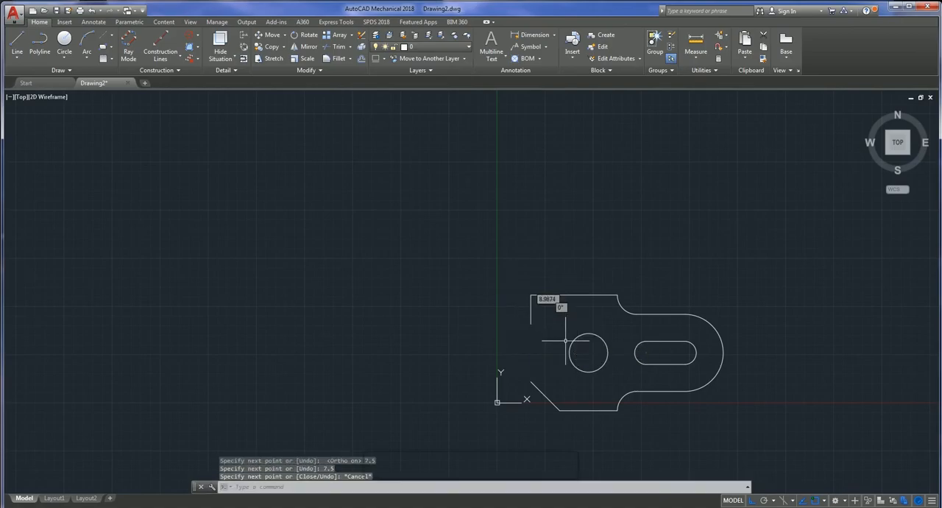
- With Ortho off, draw a diagonal line from the upper vertical line's lower end to the upper edge's original left end
click(17, 43)
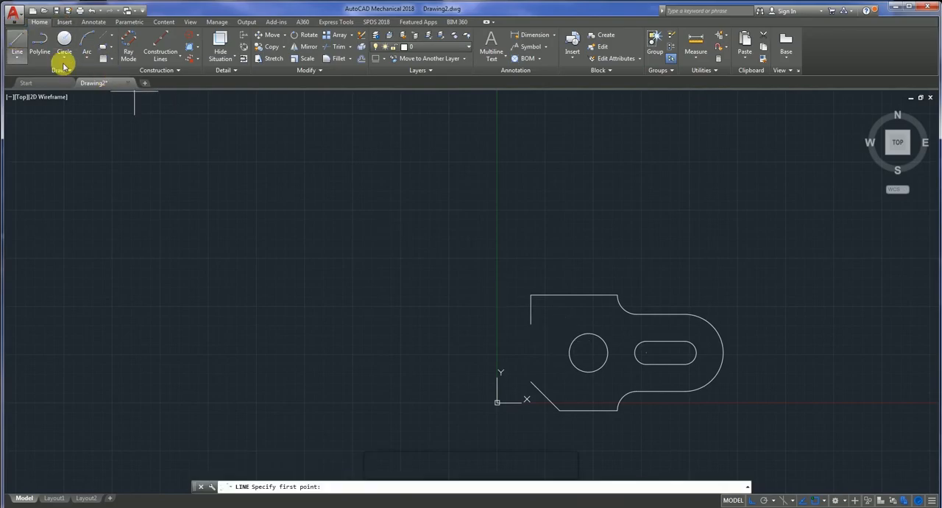
click(531, 322)
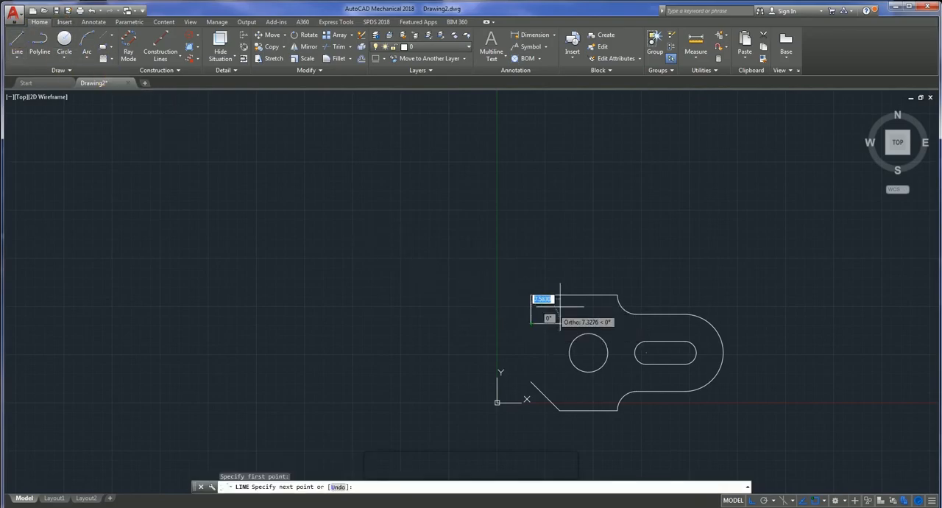
scroll(565, 280, up, 2)
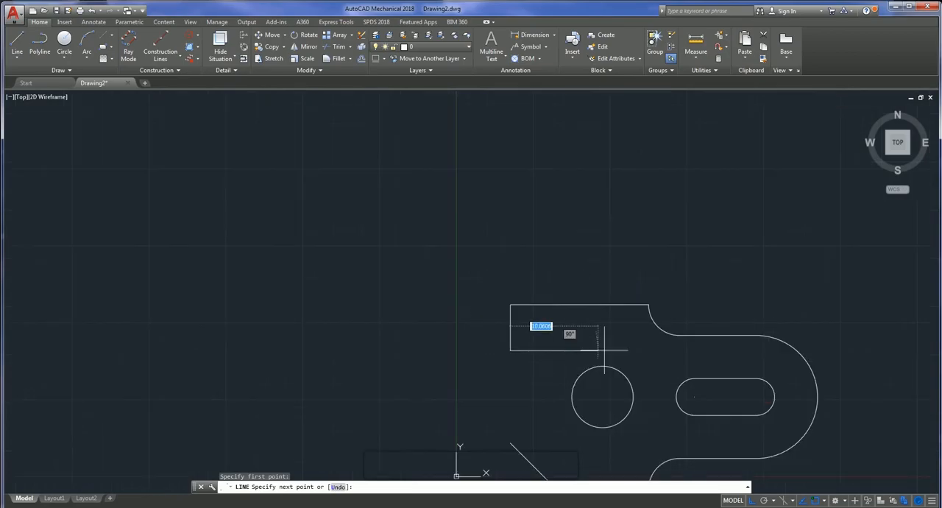
click(798, 500)
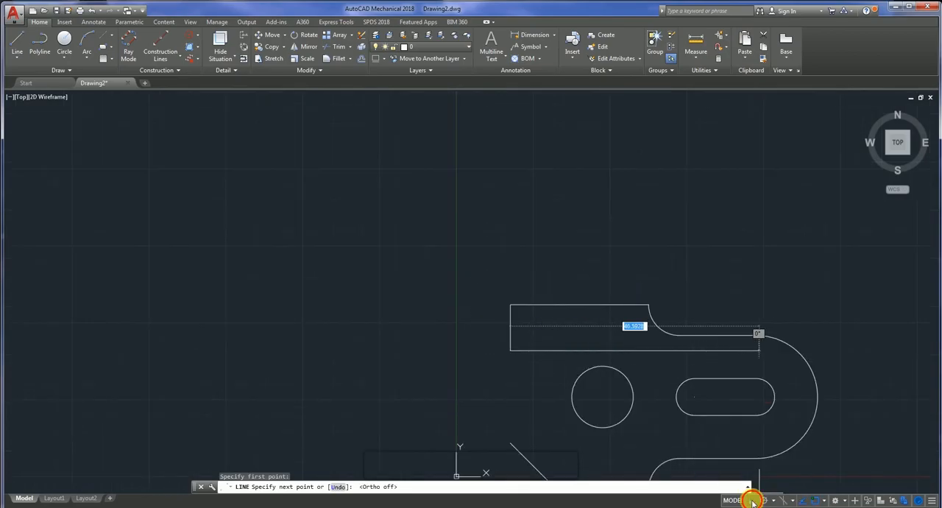
click(557, 304)
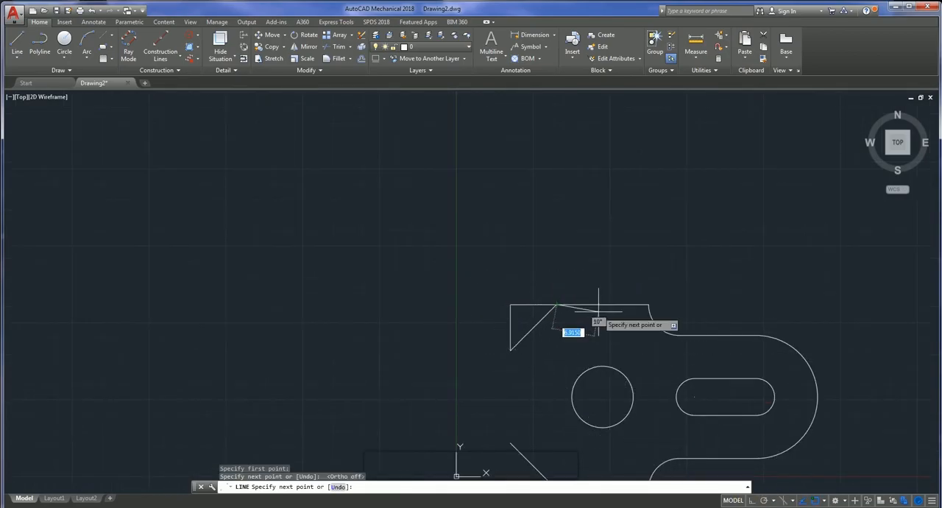
key(Escape)
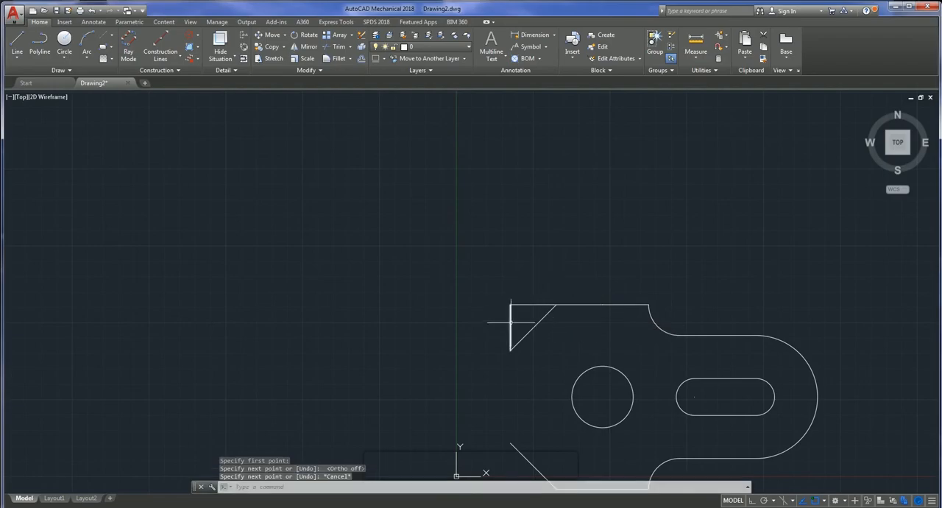
- Delete the two 7.5 long construction lines forming the upper left corner outside the diagonal
click(511, 321)
click(524, 304)
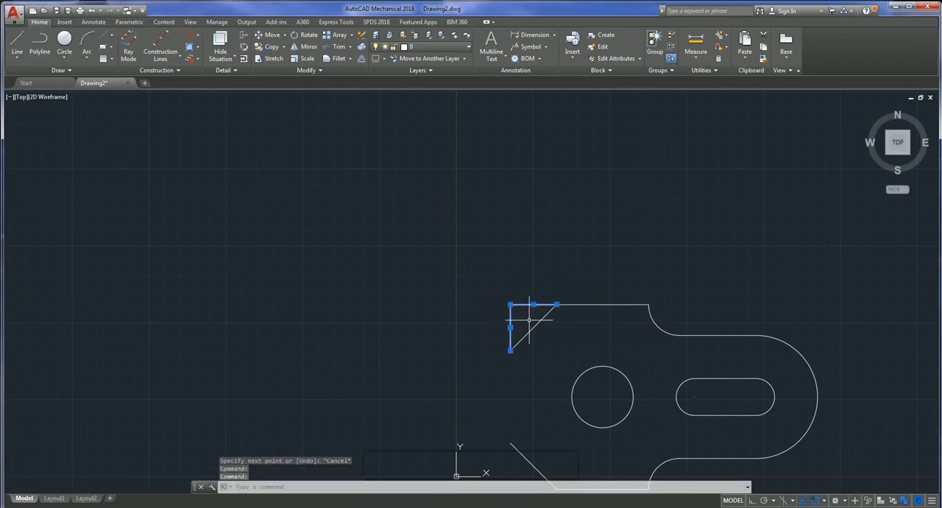
key(Delete)
- Draw a line from the upper diagonal's lower left end 4.5 straight down, then 5 to the right
scroll(521, 326, down, 4)
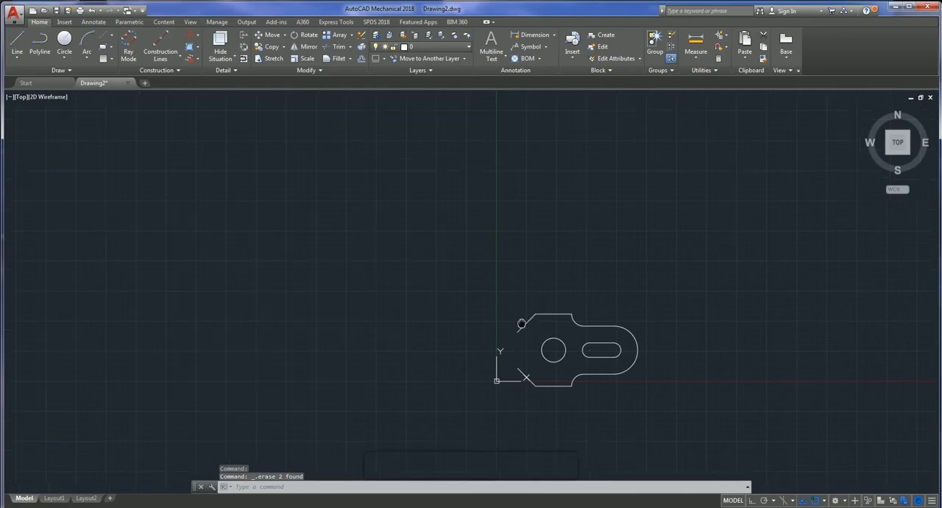
scroll(465, 281, up, 2)
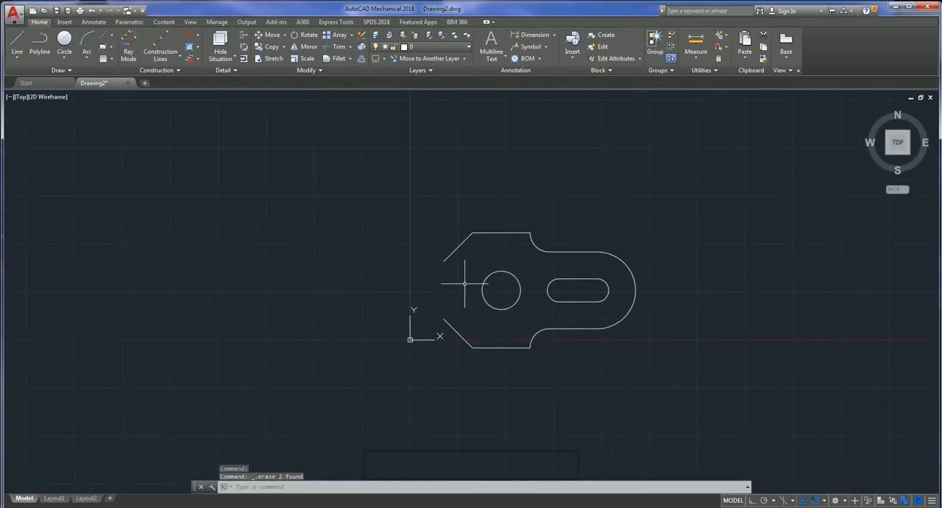
click(17, 41)
click(444, 261)
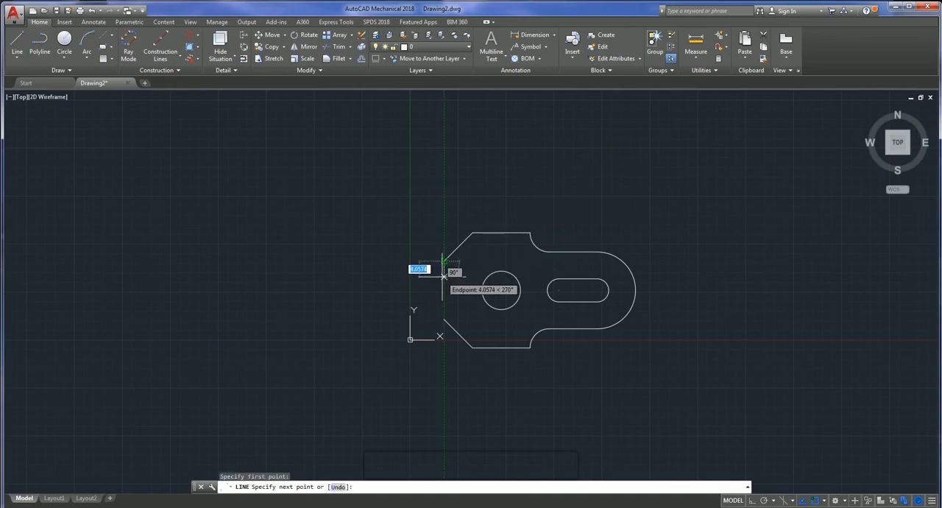
text(4)
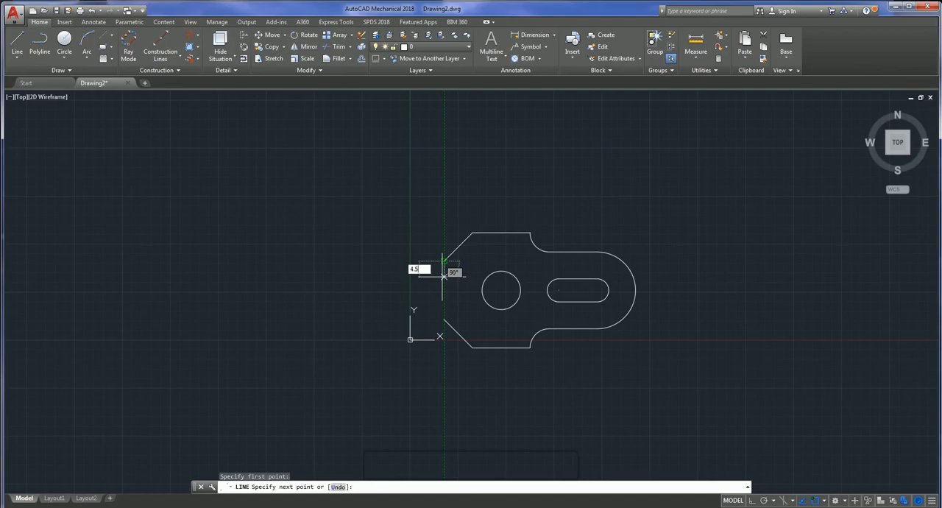
key(Return)
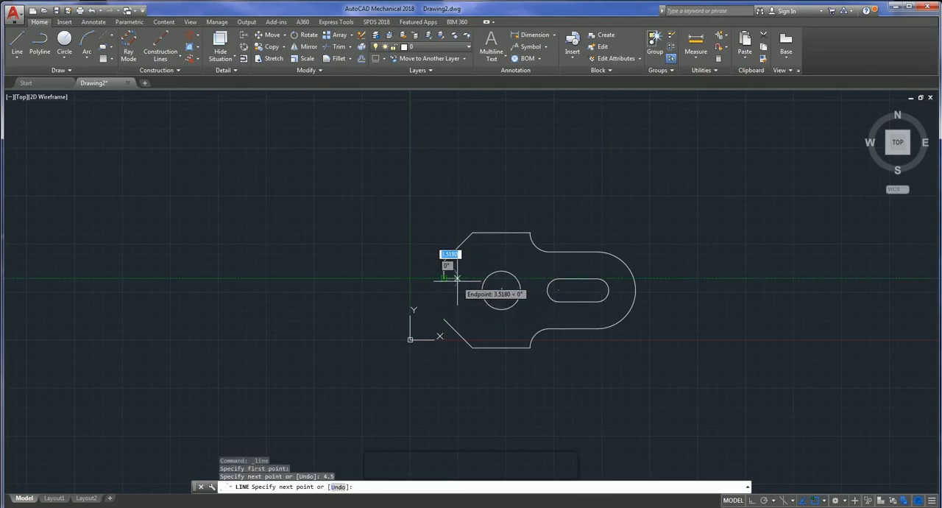
text(5)
key(Return)
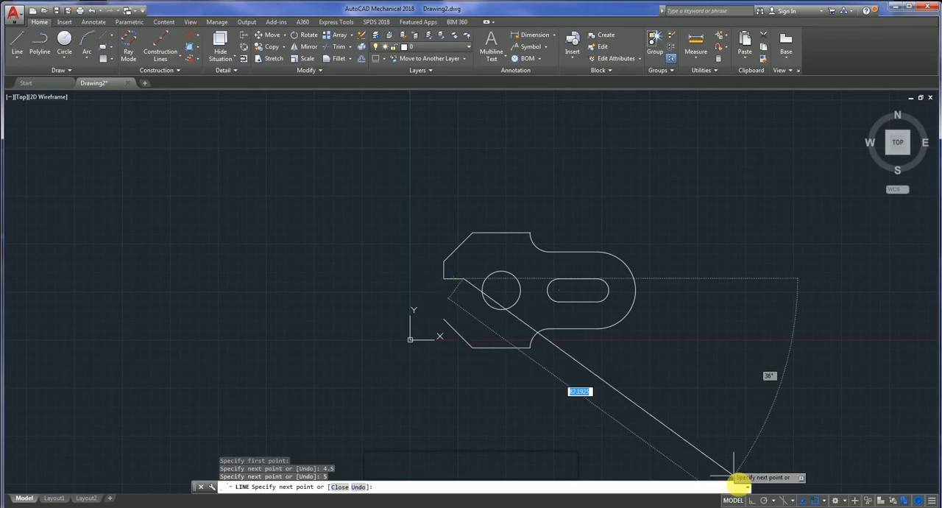
- With Ortho on, continue the notch outline 6 down and 5 left, then close it at the lower diagonal's upper left end
click(751, 500)
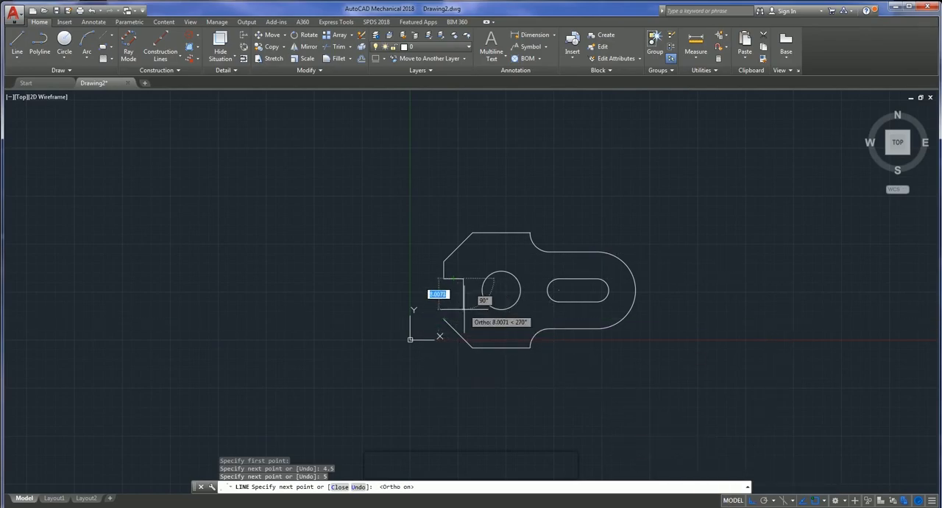
text(6)
key(Return)
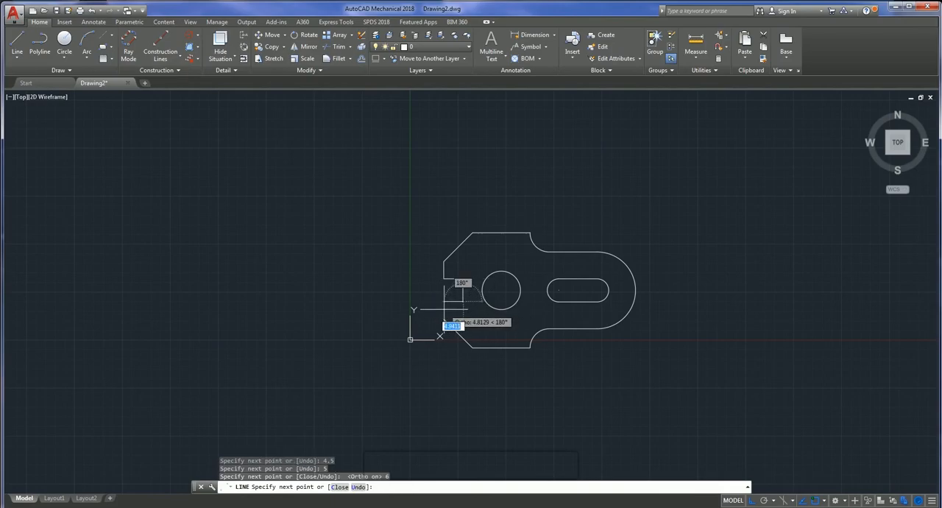
text(5)
key(Return)
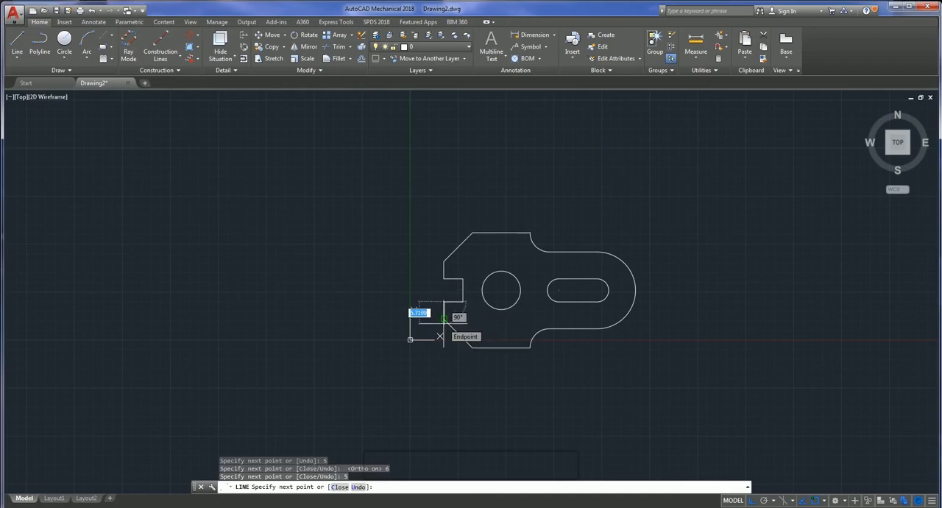
click(443, 318)
key(Escape)
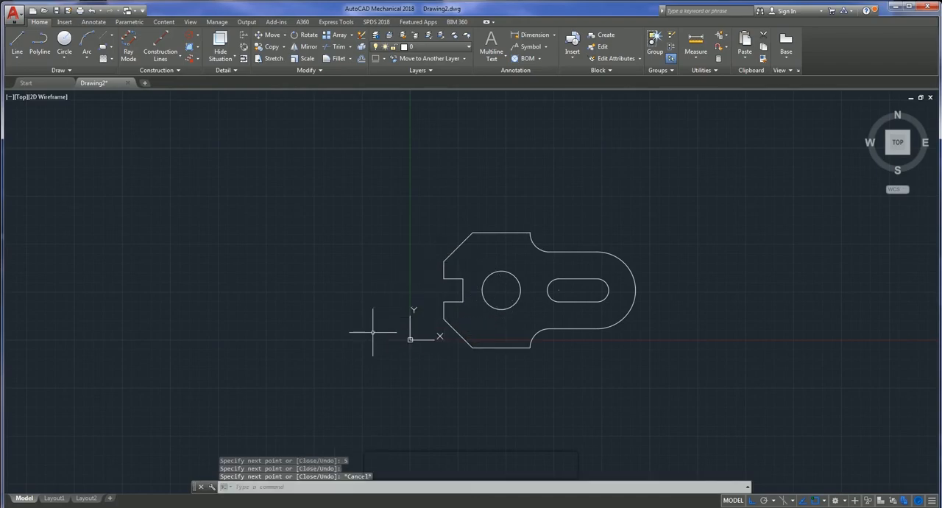